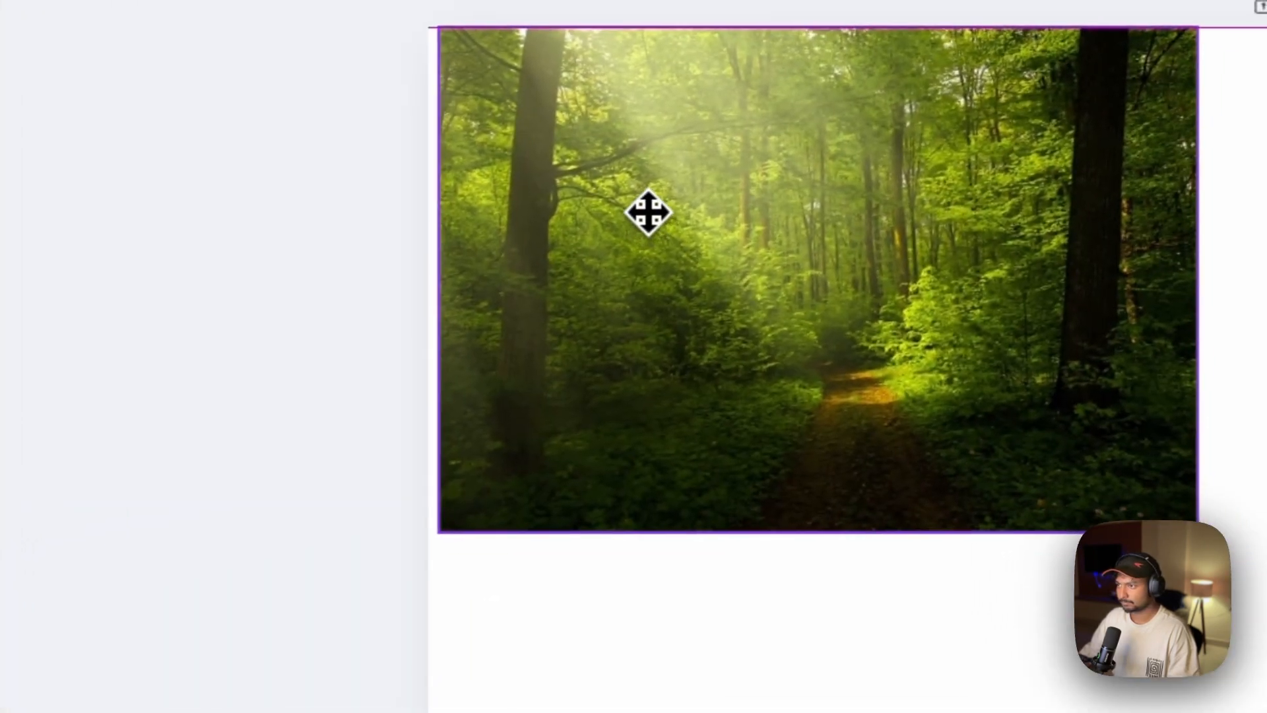
# Place the forest path photo at the page's corner and enlarge it to fill the whole 1000 × 1000 px page
pyautogui.moveTo(649, 212); pyautogui.dragTo(632, 215)
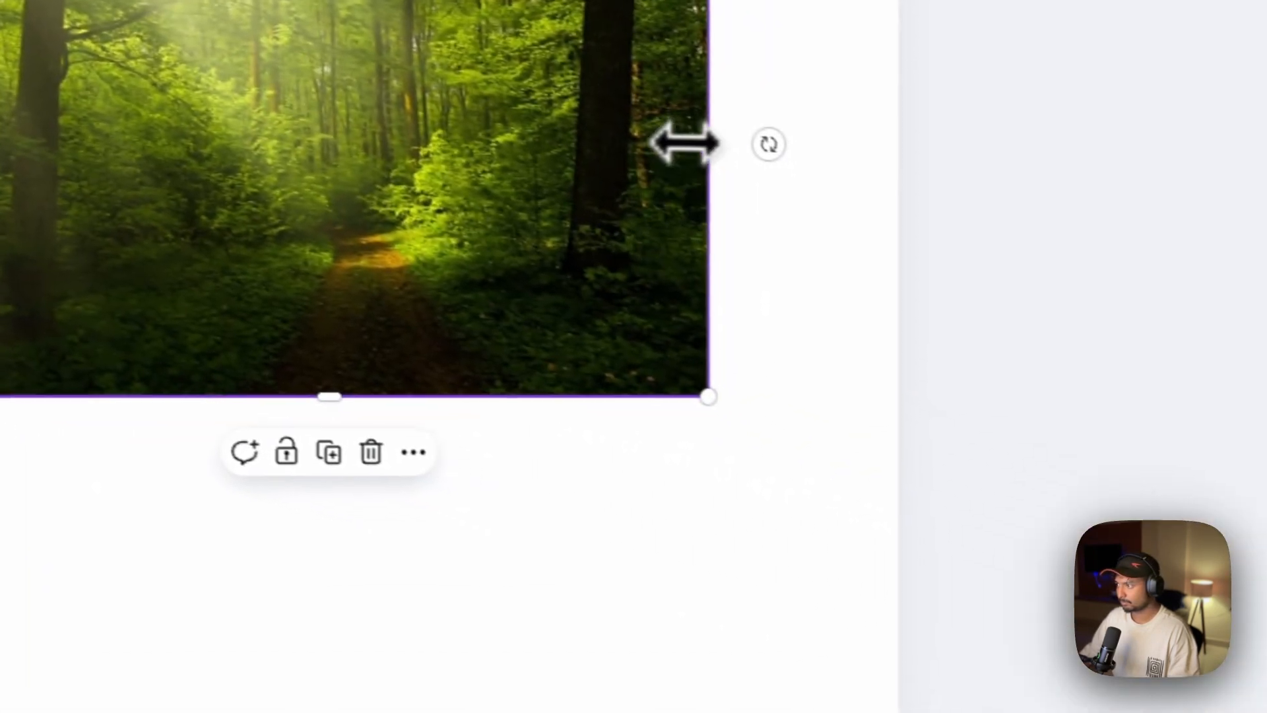
pyautogui.moveTo(1185, 275); pyautogui.dragTo(1236, 263)
pyautogui.moveTo(735, 120); pyautogui.dragTo(869, 116)
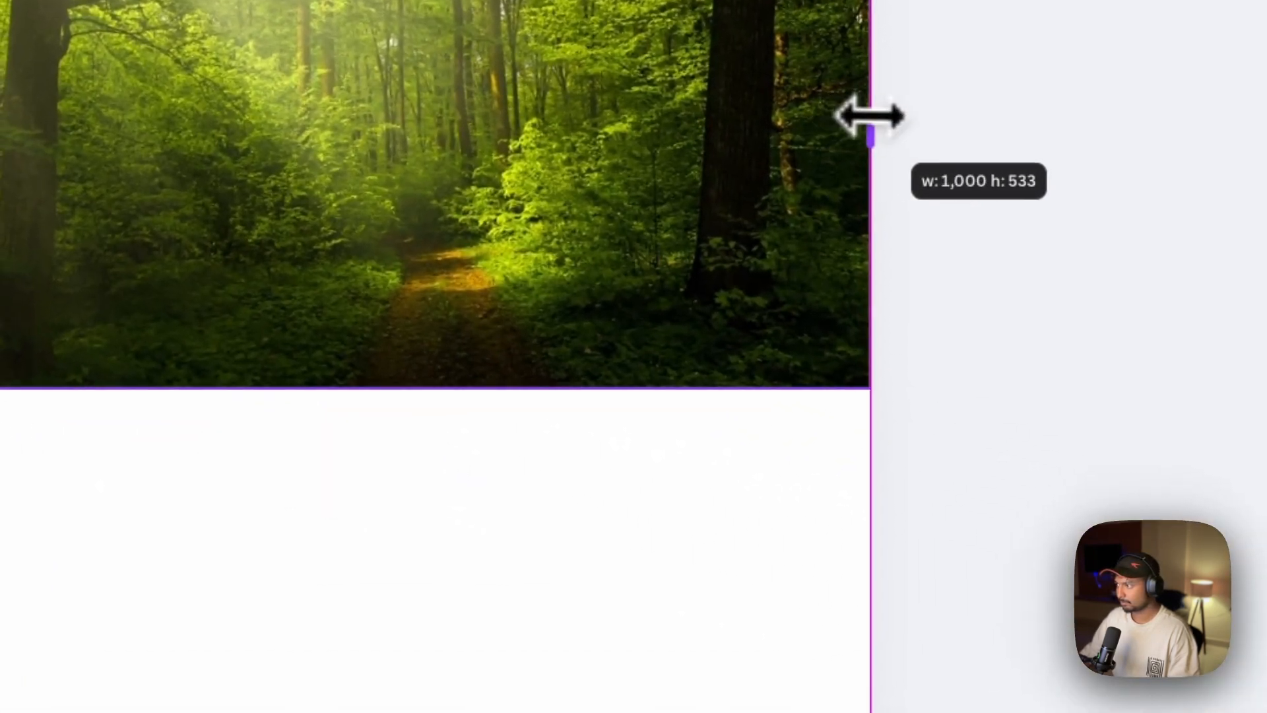
pyautogui.moveTo(398, 386); pyautogui.dragTo(384, 712)
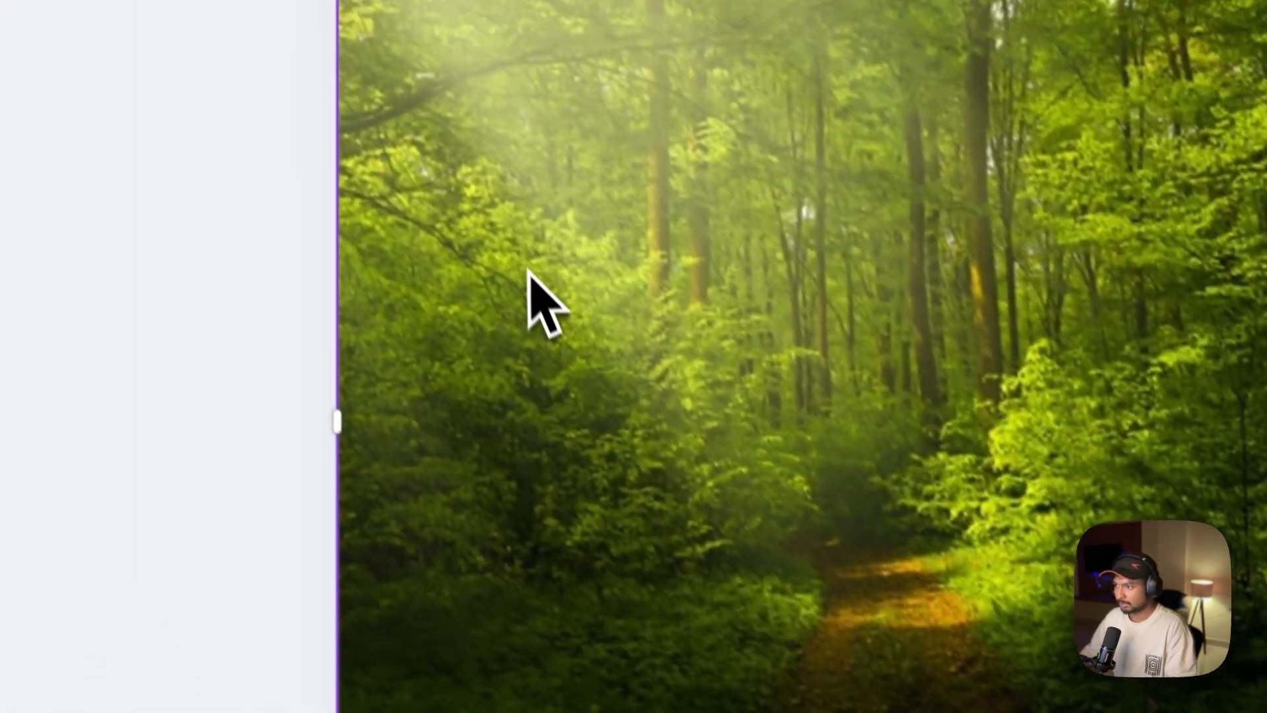
# Add a text box reading "NATURE" over the photo and set its font to Moontime
pyautogui.press('t')
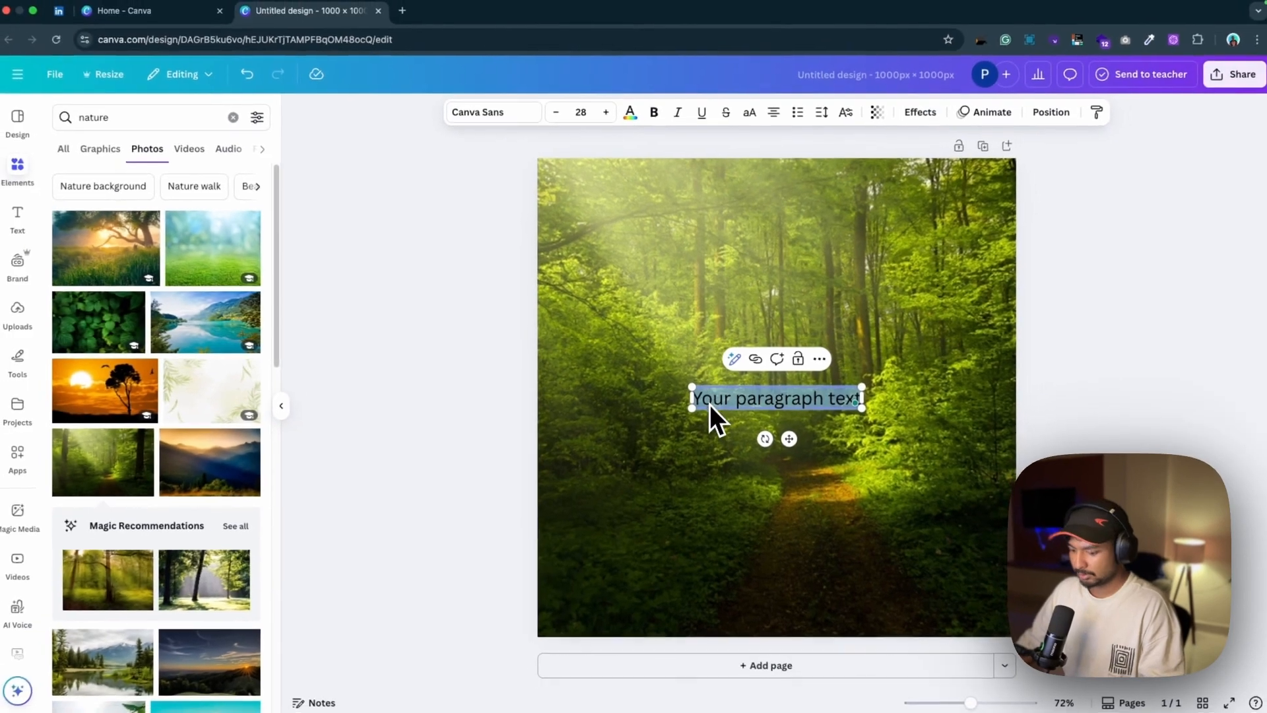
pyautogui.write('NA')
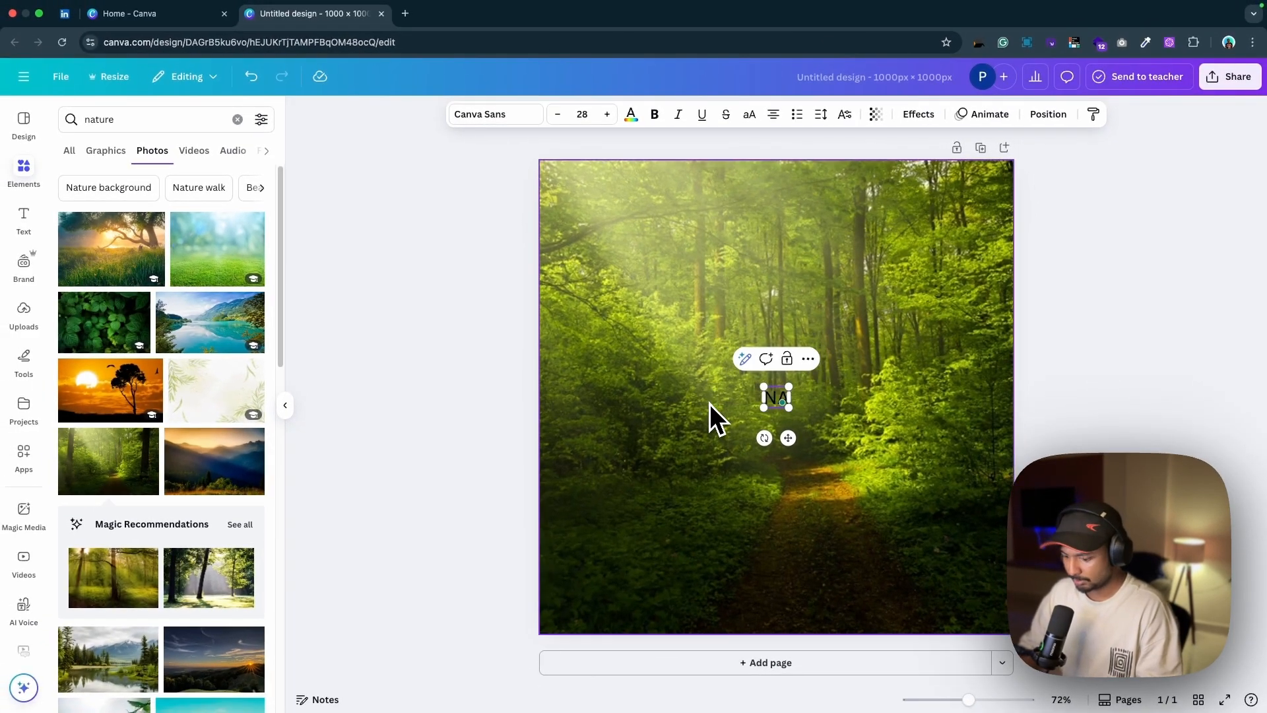
pyautogui.write('TURE')
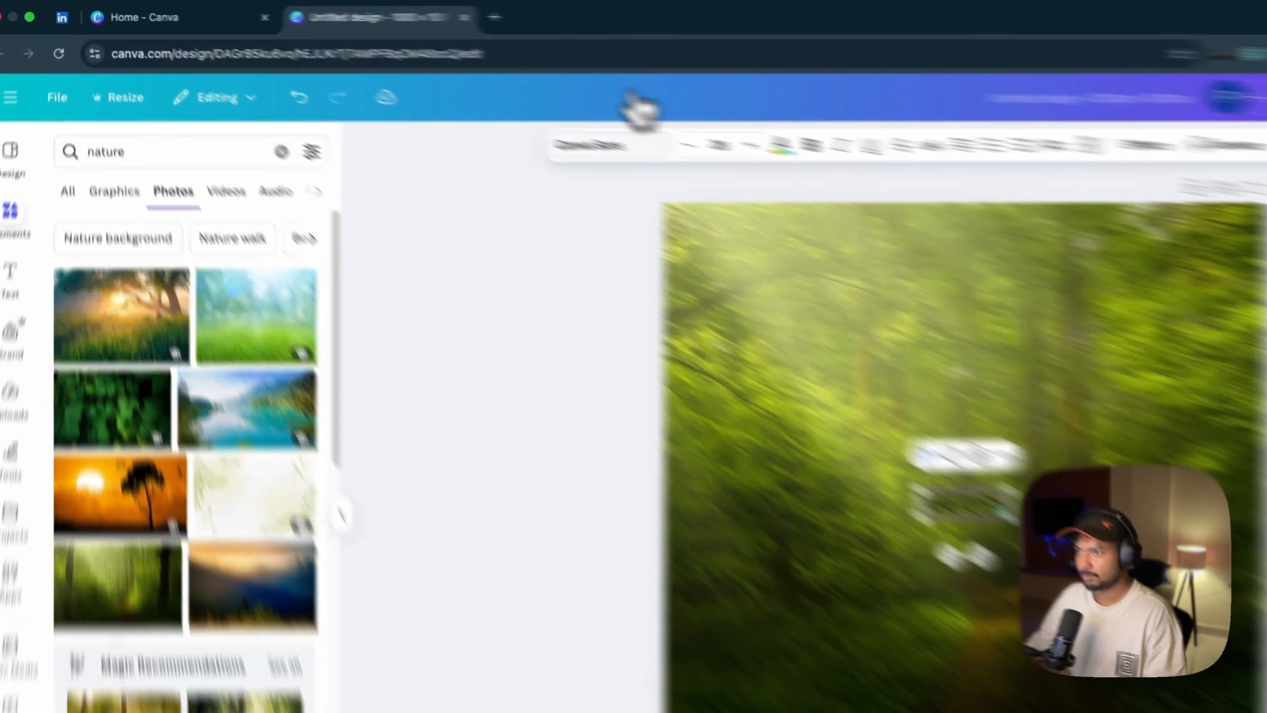
pyautogui.click(511, 116)
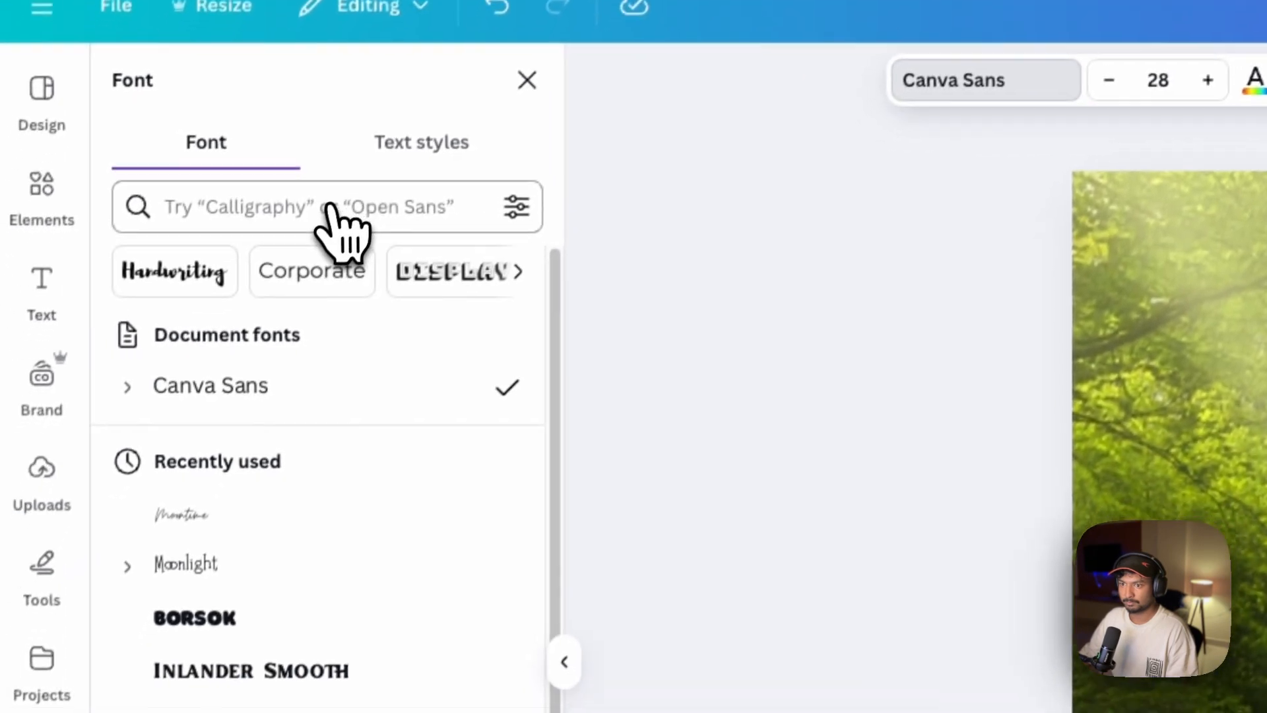
pyautogui.click(228, 516)
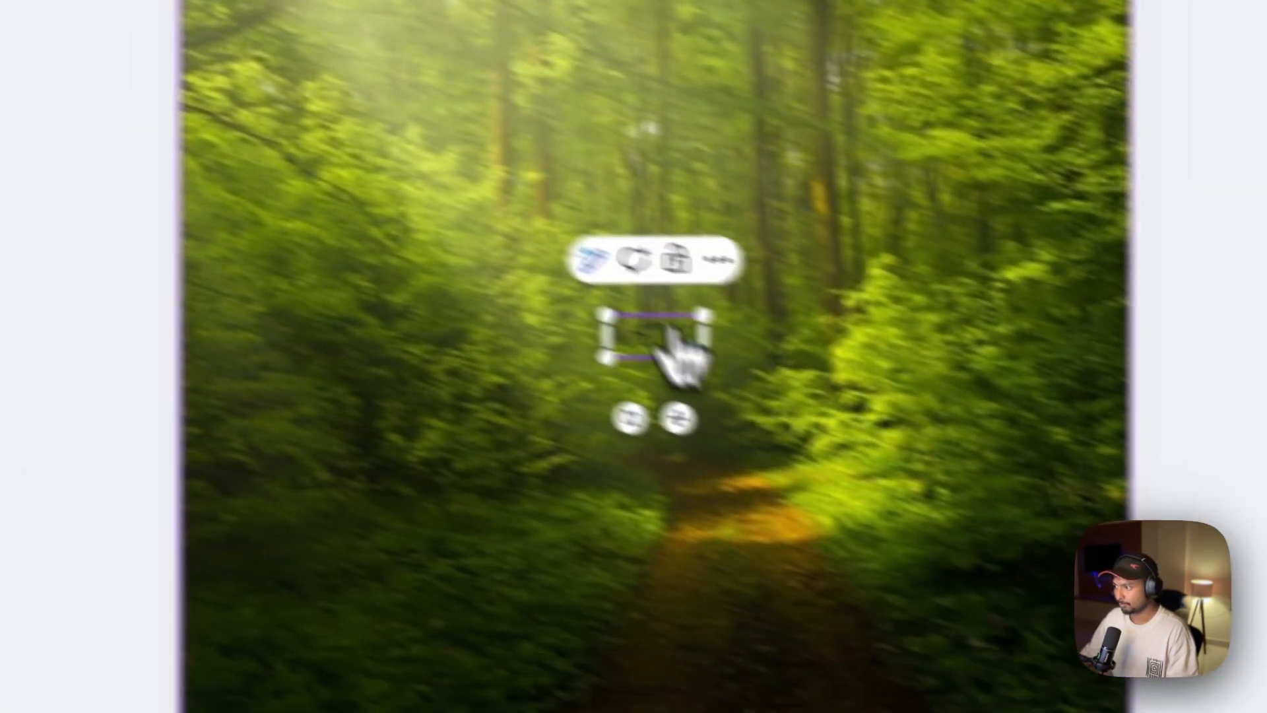
# Enlarge the NATURE text to font size 277 so it spans the full width of the page
pyautogui.moveTo(704, 358); pyautogui.dragTo(1063, 564)
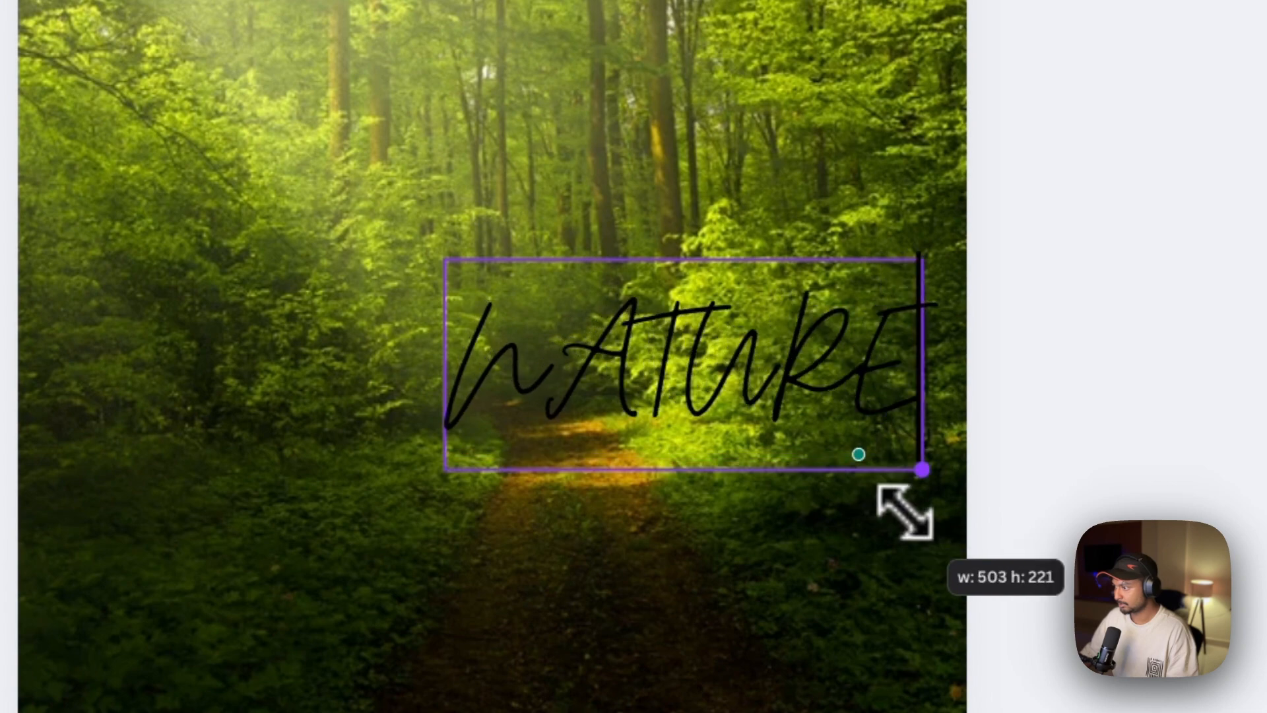
pyautogui.moveTo(906, 512); pyautogui.dragTo(946, 535)
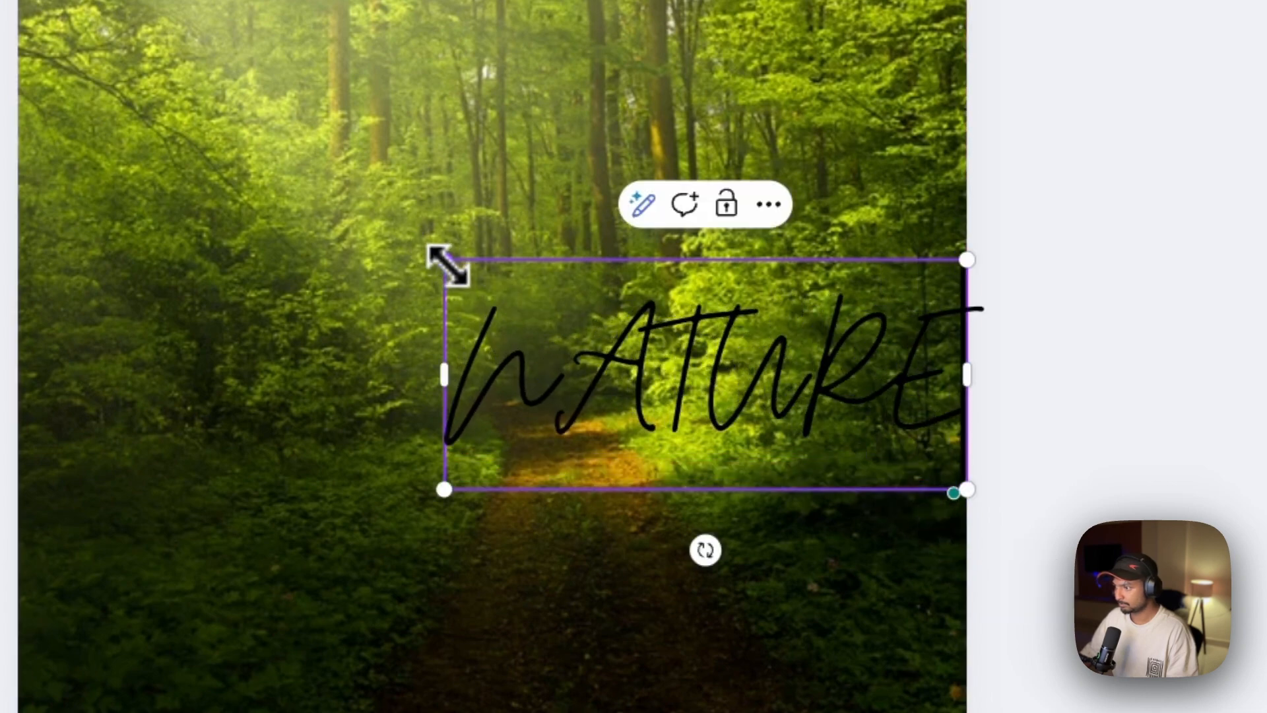
pyautogui.moveTo(448, 264); pyautogui.dragTo(340, 437)
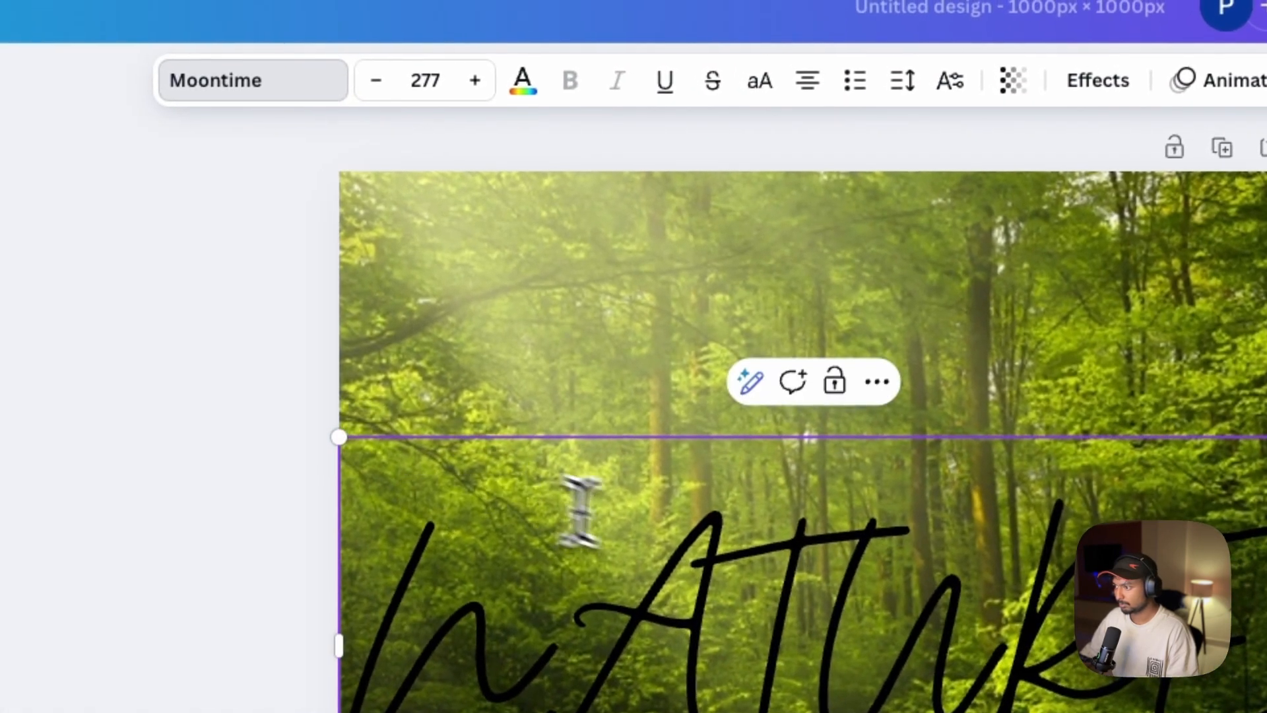
# Set the color of the NATURE text to white (#ffffff) and deselect it
pyautogui.click(785, 602)
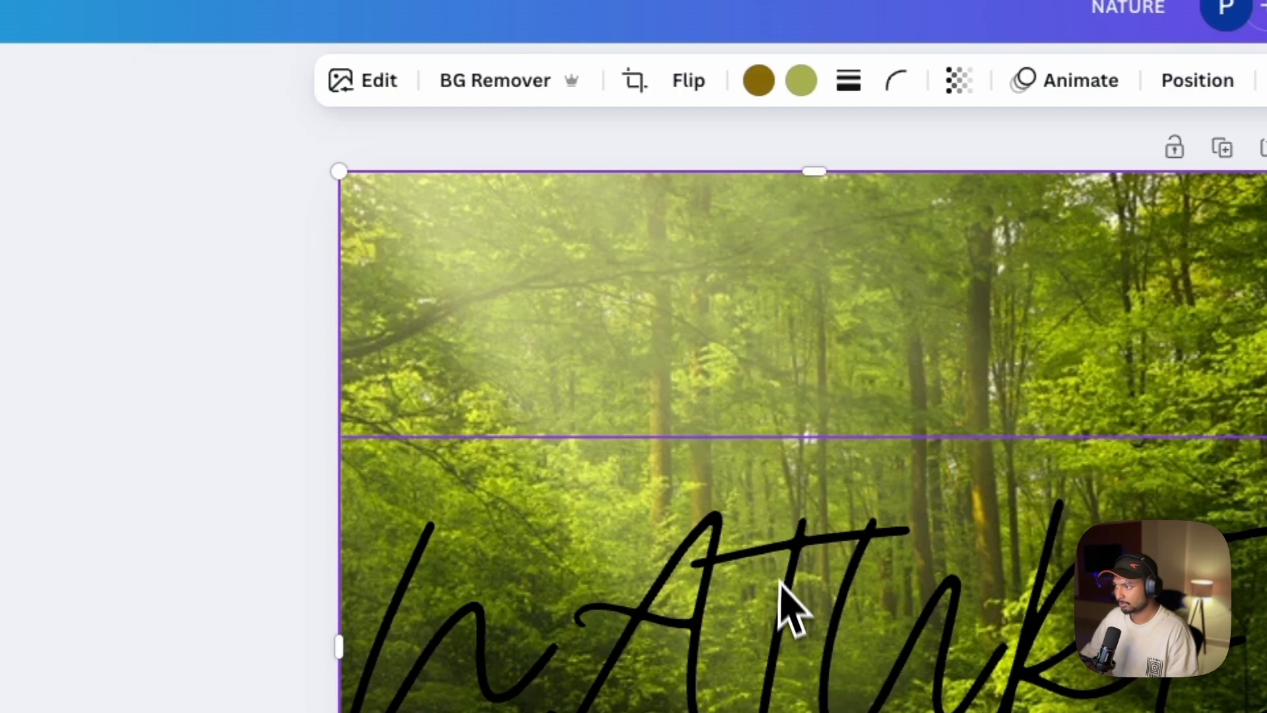
pyautogui.moveTo(786, 603)
pyautogui.mouseDown()
pyautogui.moveTo(789, 563)
pyautogui.moveTo(789, 608)
pyautogui.mouseUp()
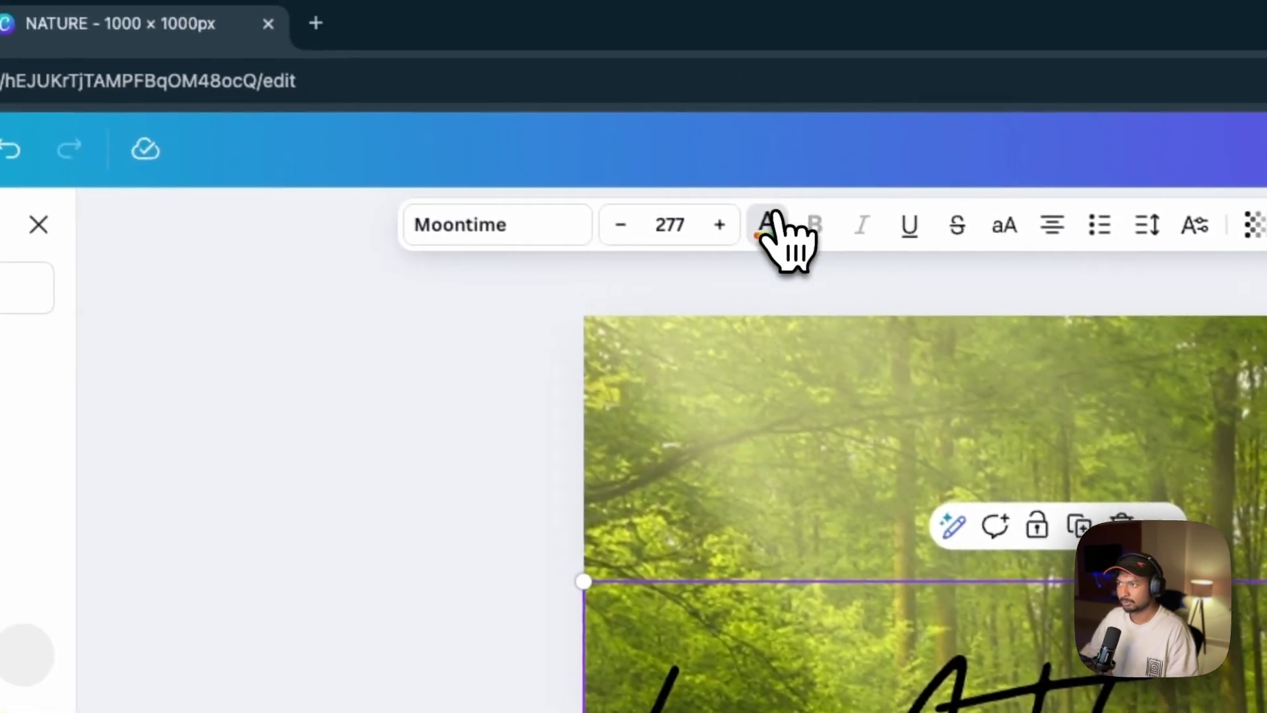
pyautogui.click(523, 80)
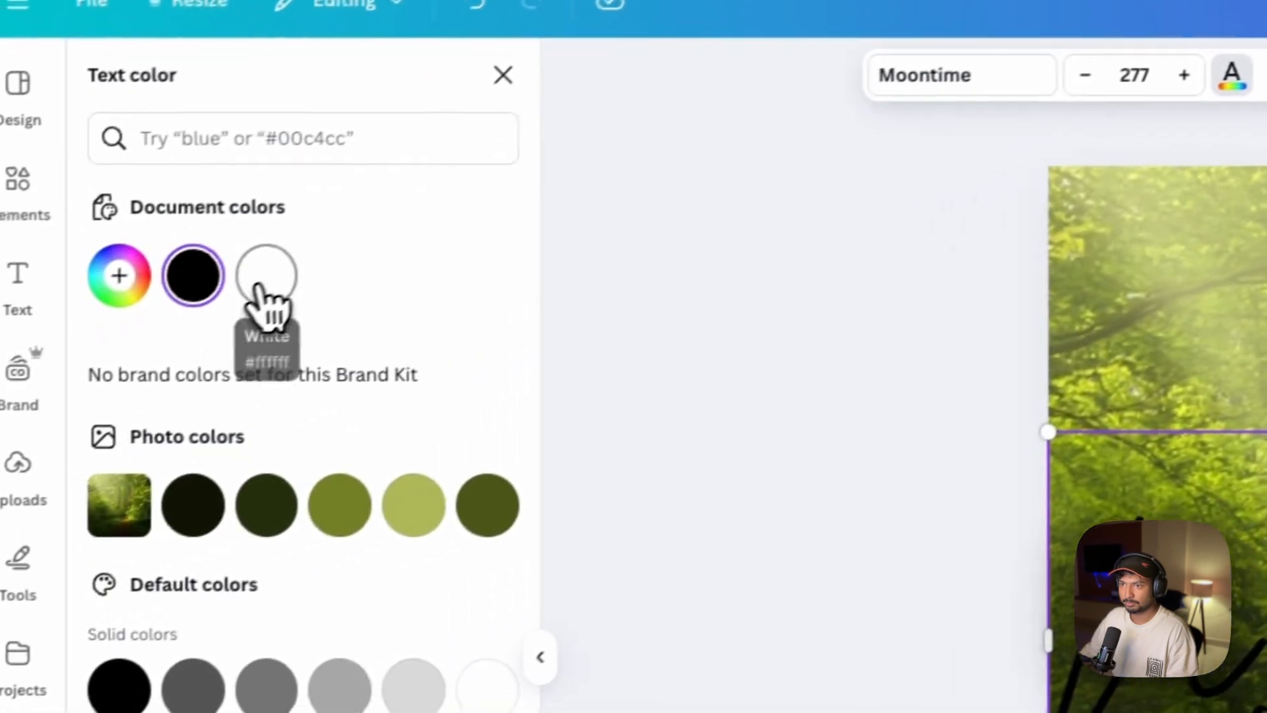
pyautogui.click(260, 287)
pyautogui.click(660, 348)
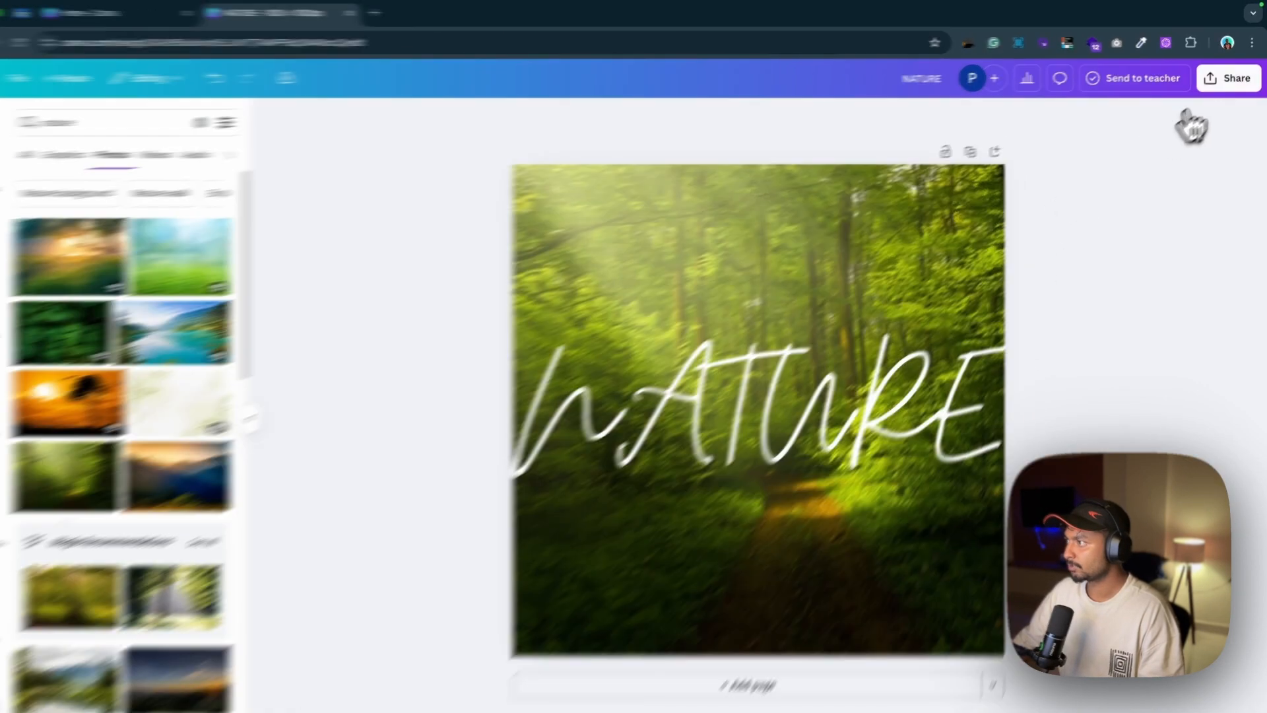
# Copy the finished page to the clipboard as an image using the Copy to clipboard share option
pyautogui.click(1229, 77)
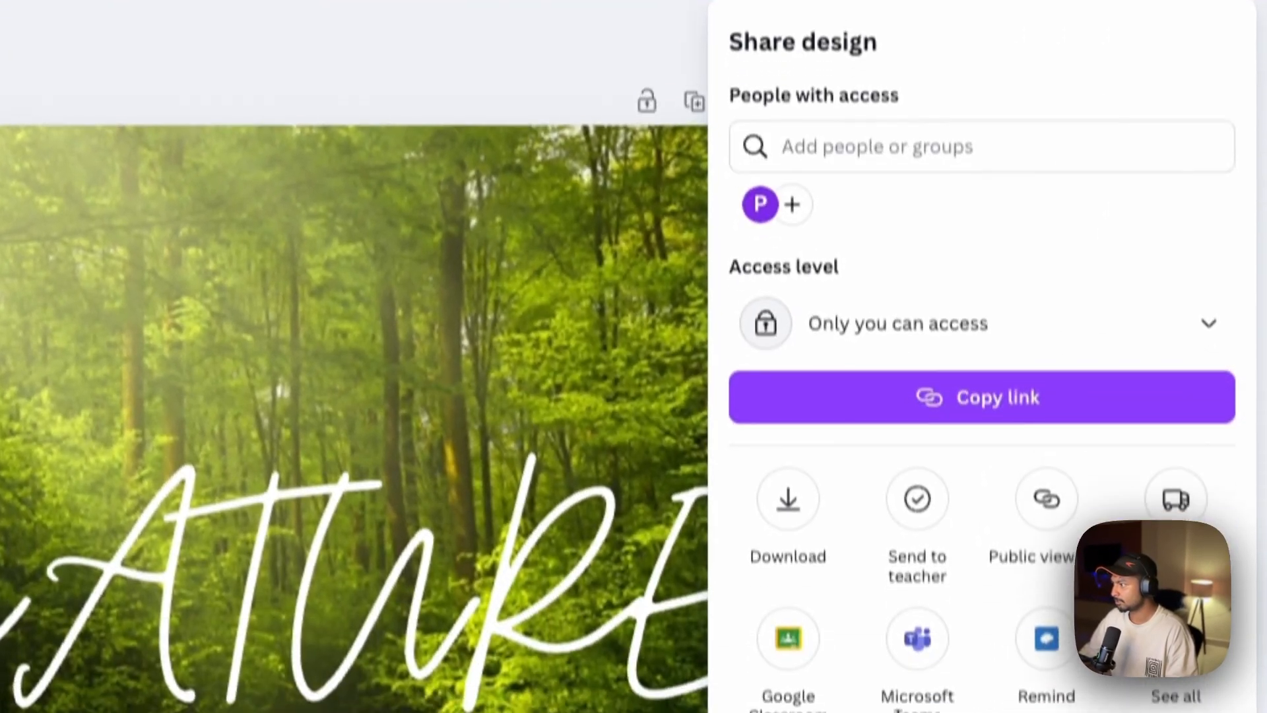
pyautogui.click(1176, 696)
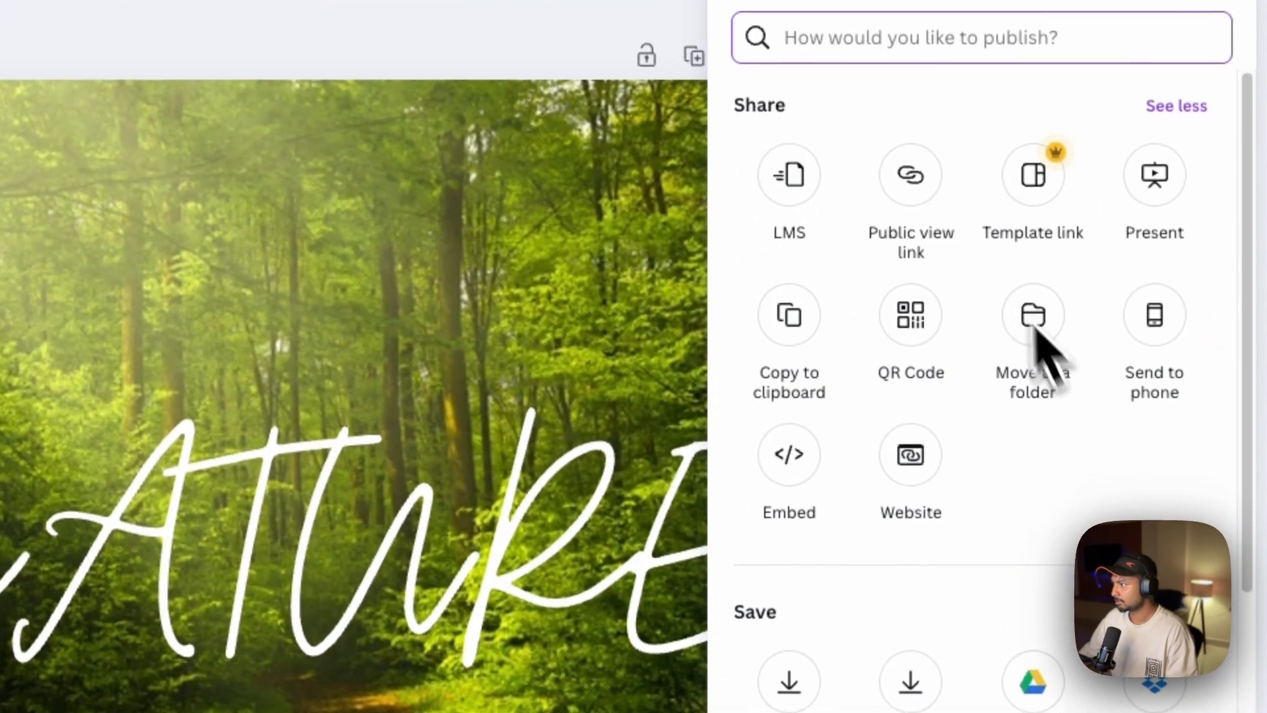
pyautogui.click(809, 348)
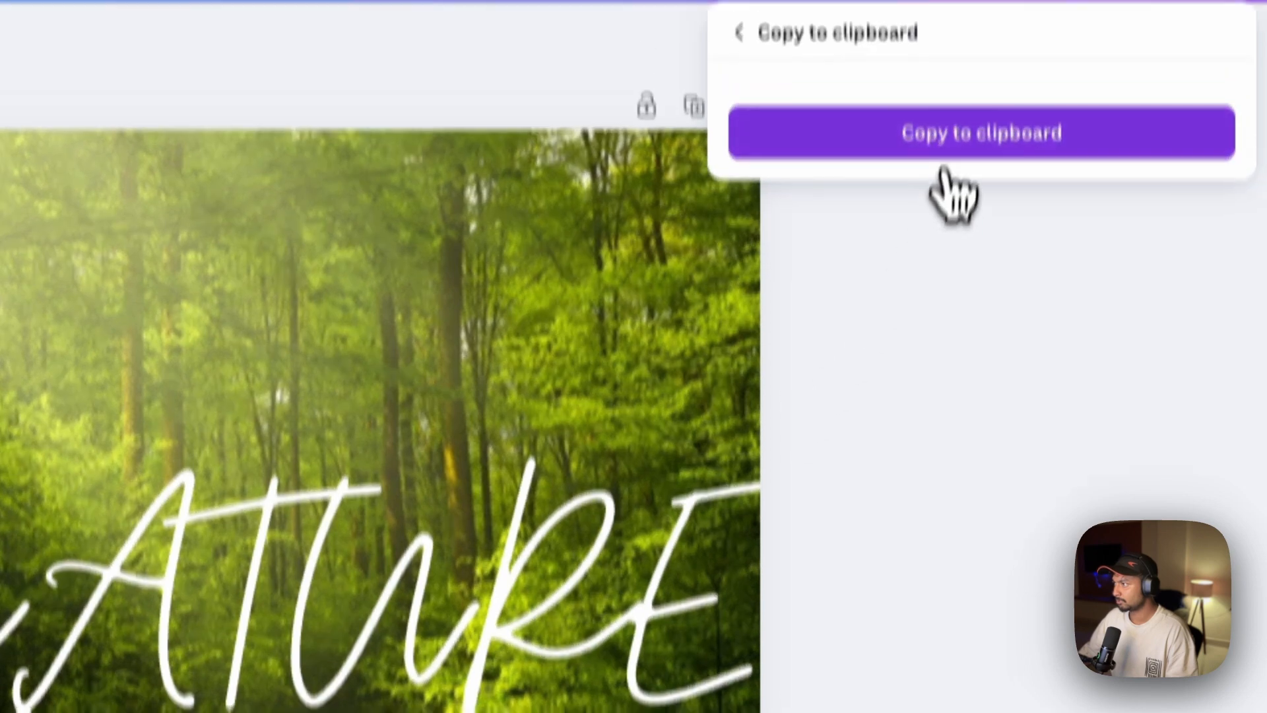
pyautogui.click(943, 135)
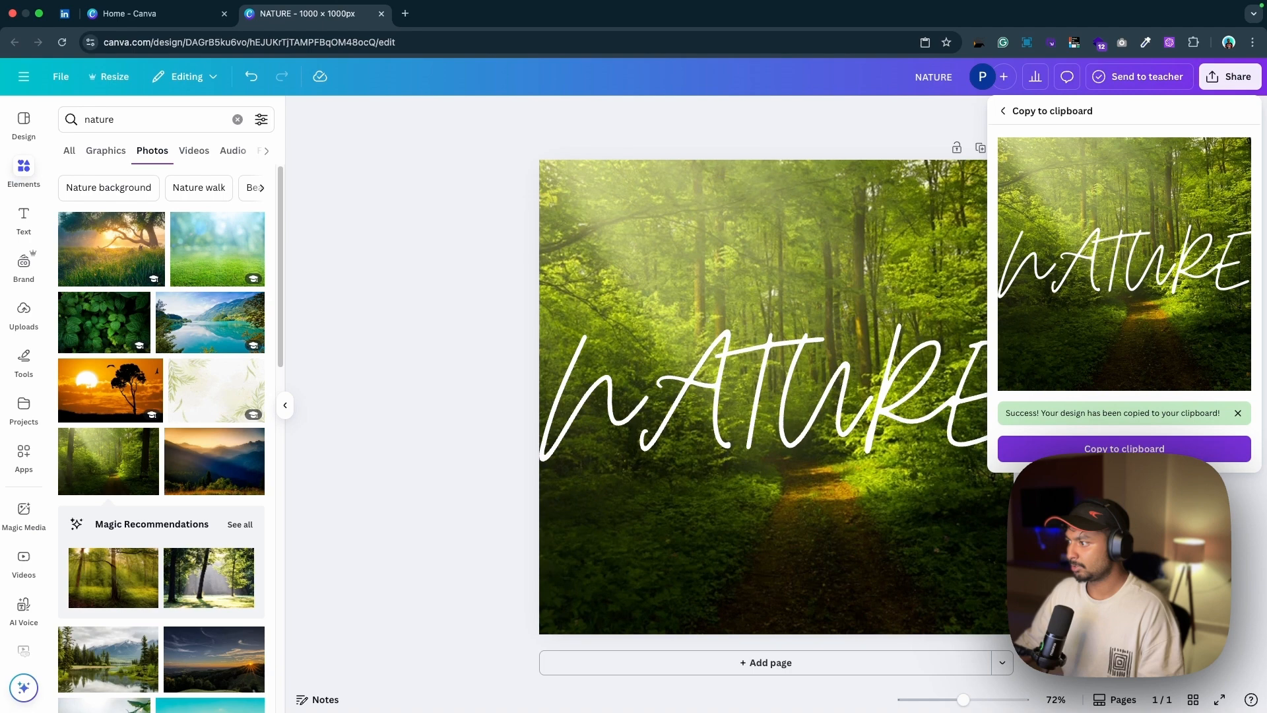
pyautogui.click(1138, 497)
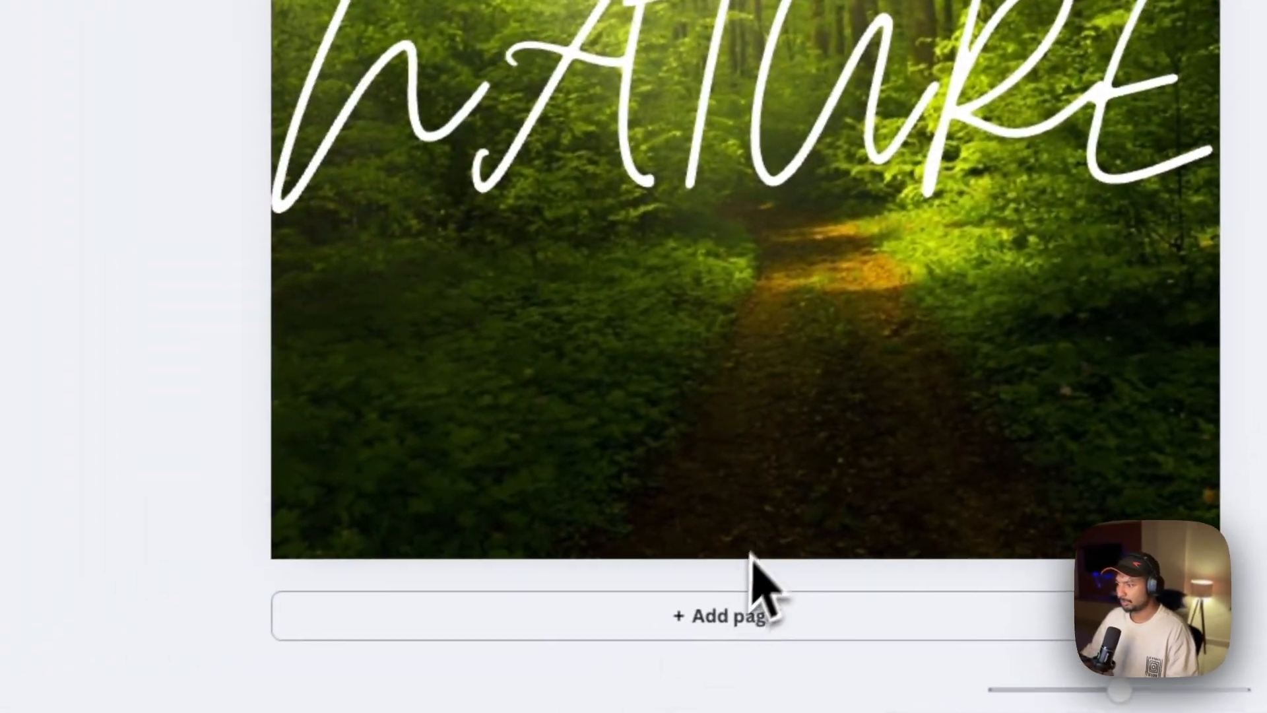
# Add a second page, paste the copied design image onto it and enlarge it to fill the page
pyautogui.click(745, 615)
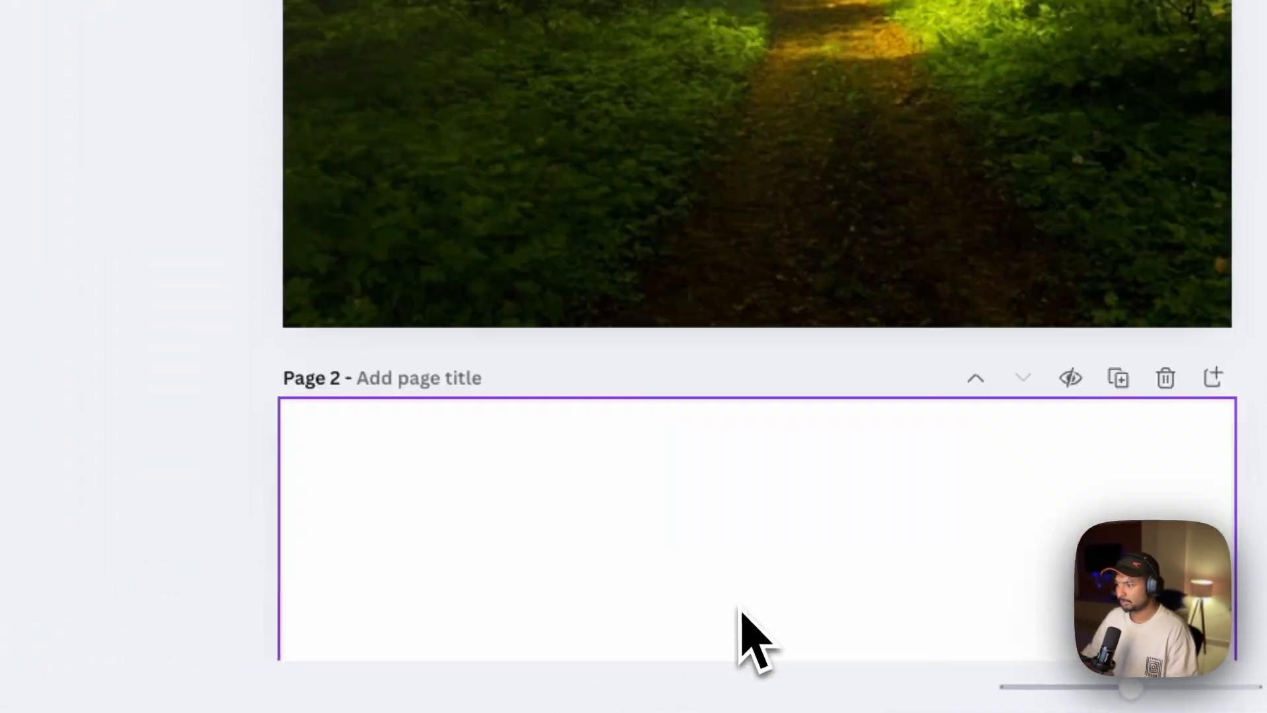
pyautogui.press('super+v')
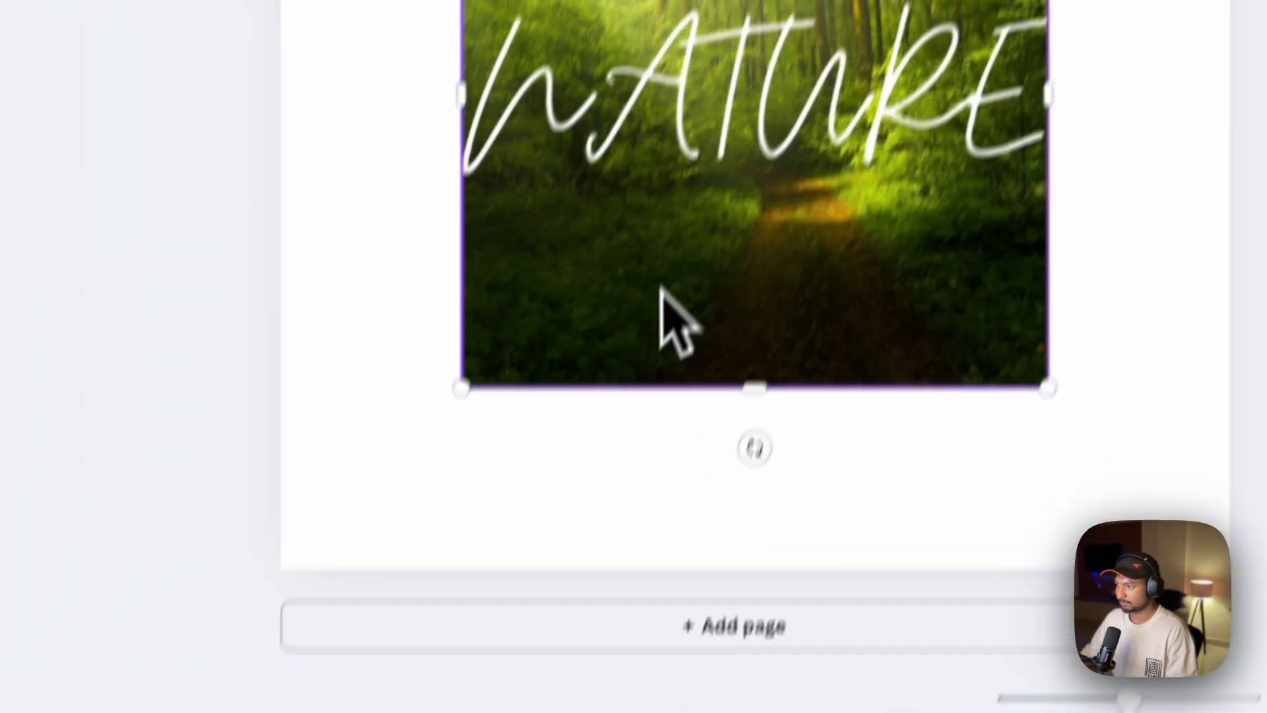
pyautogui.moveTo(609, 288); pyautogui.dragTo(421, 125)
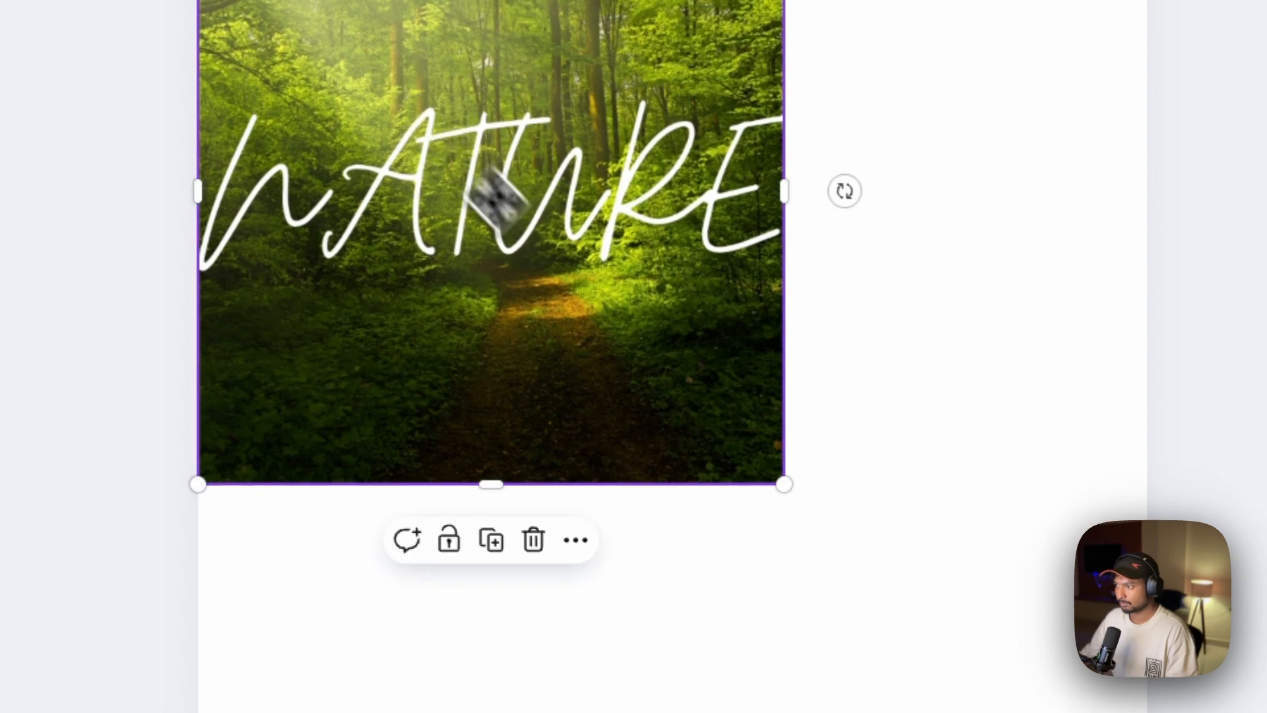
pyautogui.moveTo(783, 491); pyautogui.dragTo(693, 637)
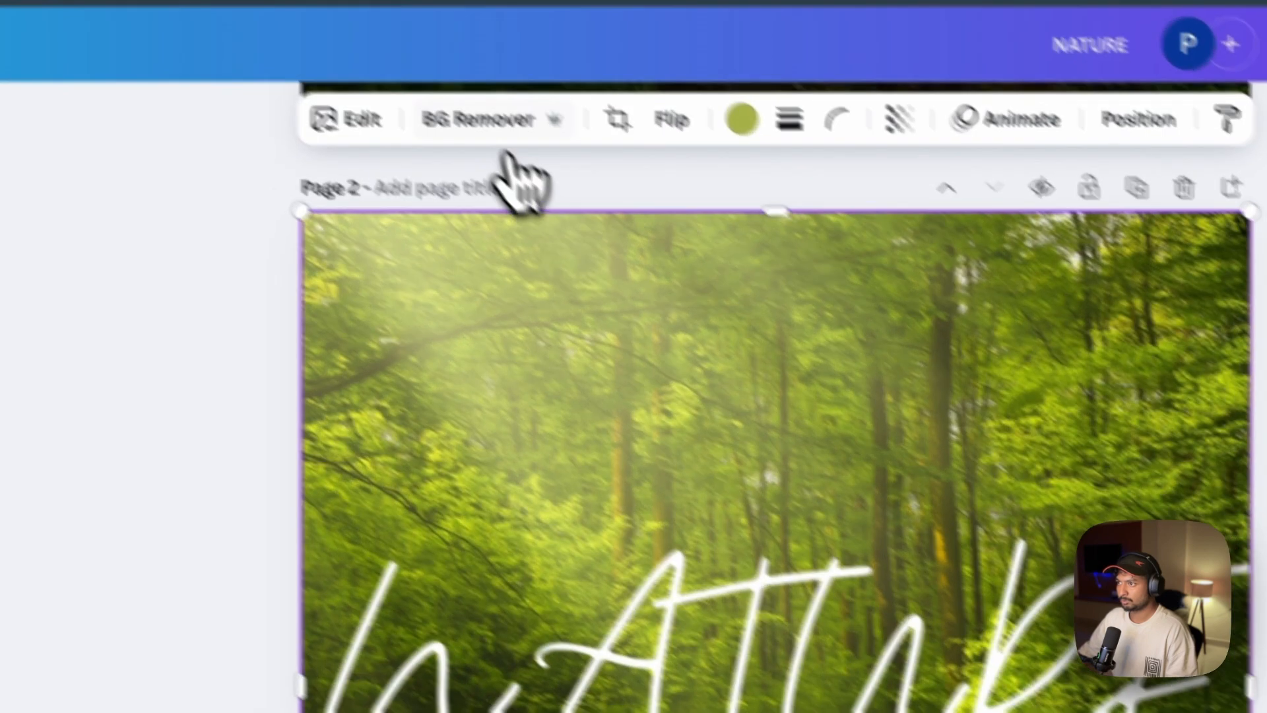
# Remove the background of the pasted image on page 2 and open the Background Remover's brush settings
pyautogui.click(456, 104)
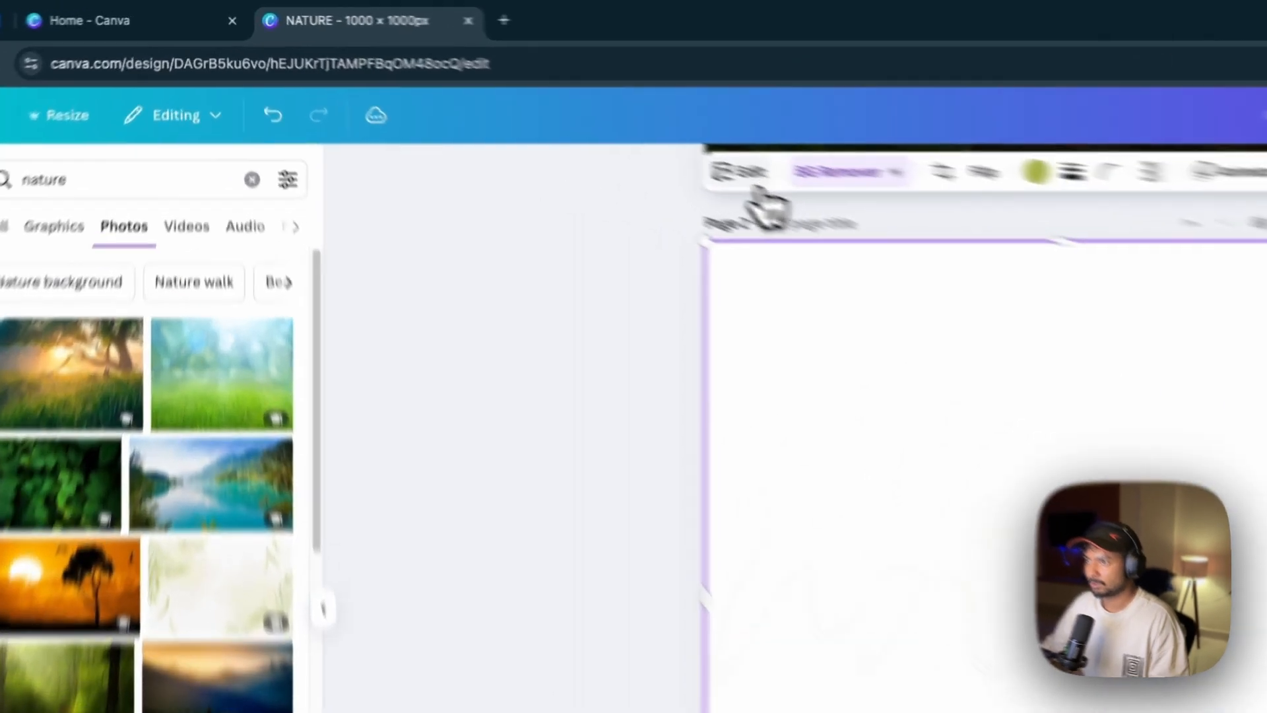
pyautogui.click(562, 114)
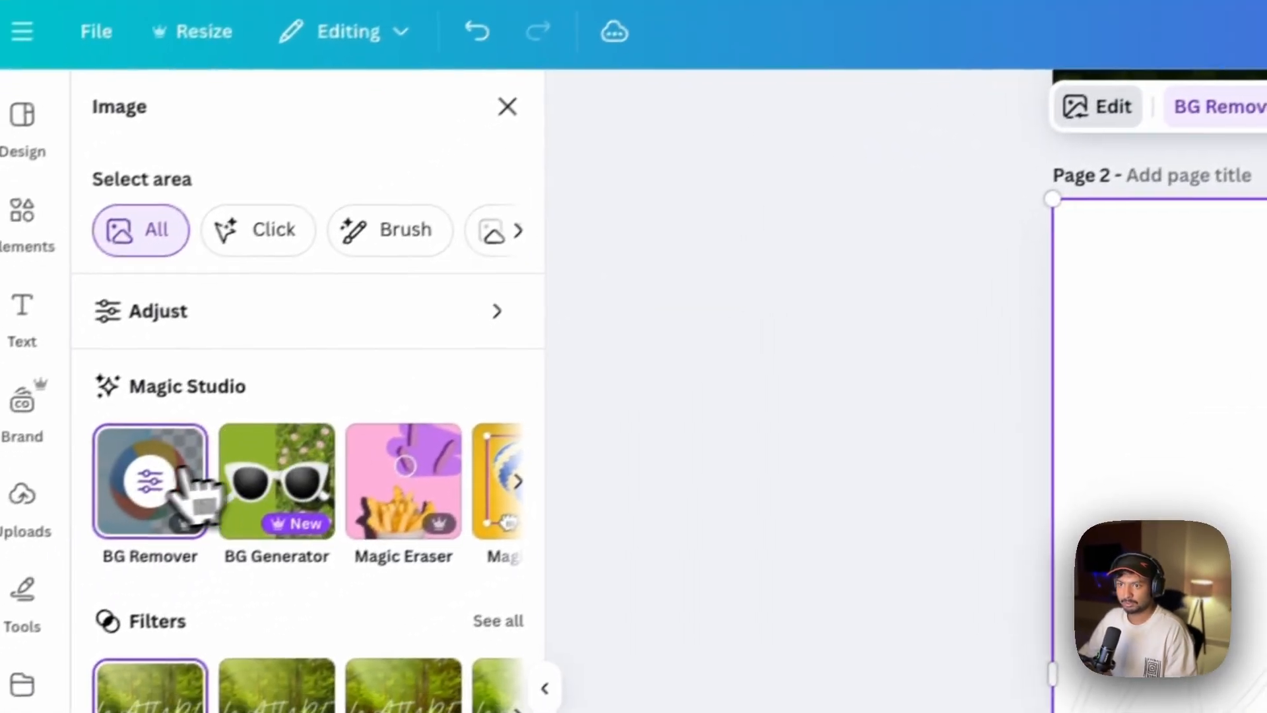
pyautogui.click(185, 485)
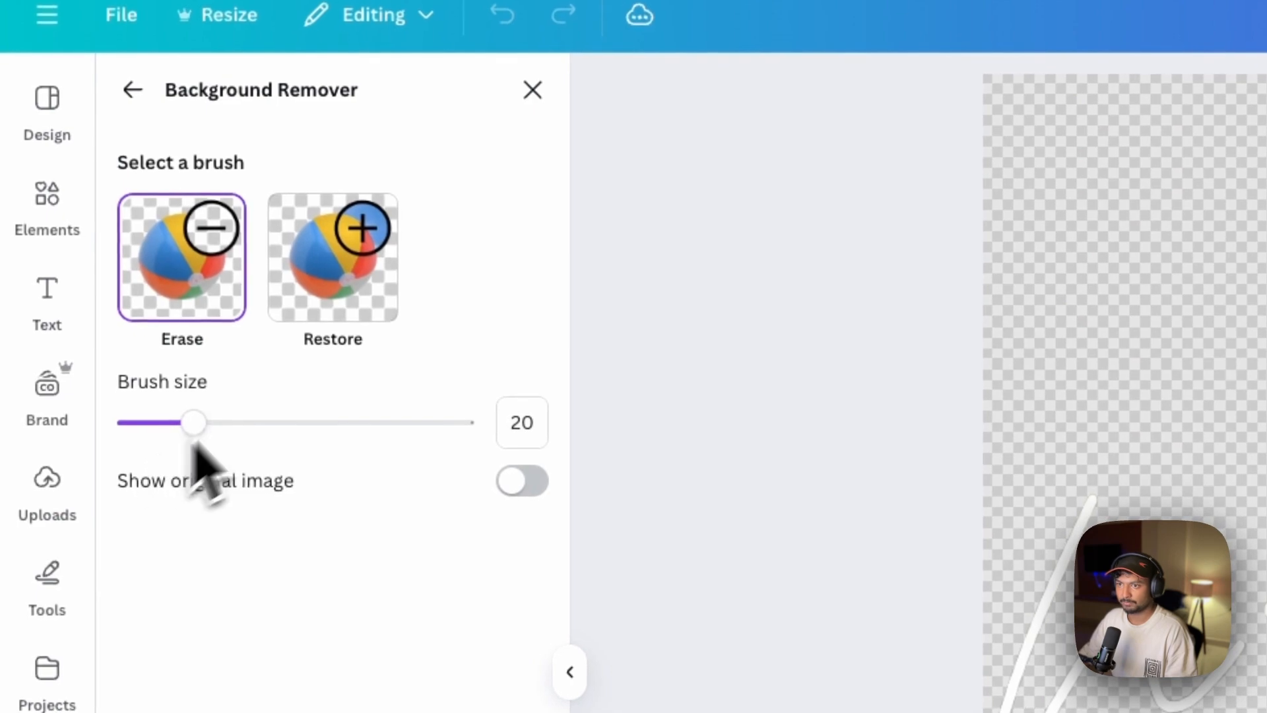
# Restore the entire image on page 2 with the Restore brush at size 100
pyautogui.click(372, 294)
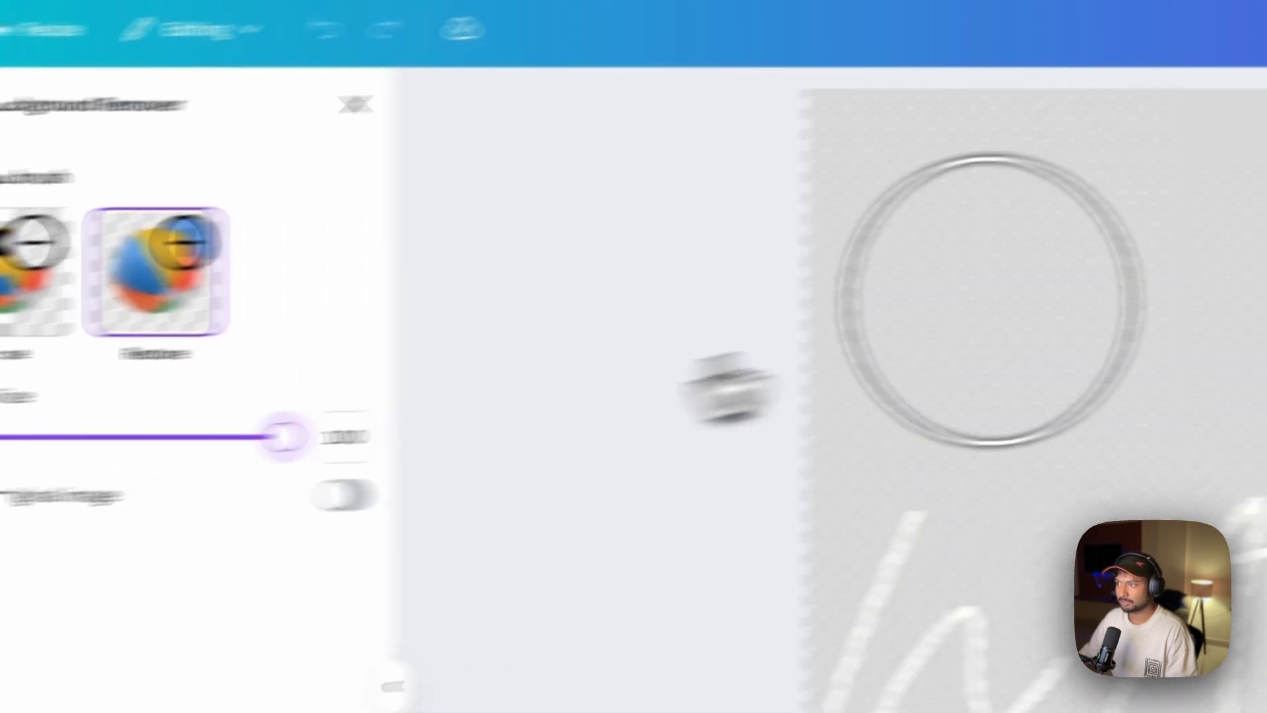
pyautogui.moveTo(882, 394)
pyautogui.mouseDown()
pyautogui.moveTo(311, 291)
pyautogui.moveTo(1244, 315)
pyautogui.moveTo(1029, 487)
pyautogui.moveTo(20, 441)
pyautogui.moveTo(534, 484)
pyautogui.moveTo(1184, 364)
pyautogui.moveTo(1021, 178)
pyautogui.moveTo(555, 484)
pyautogui.mouseUp()
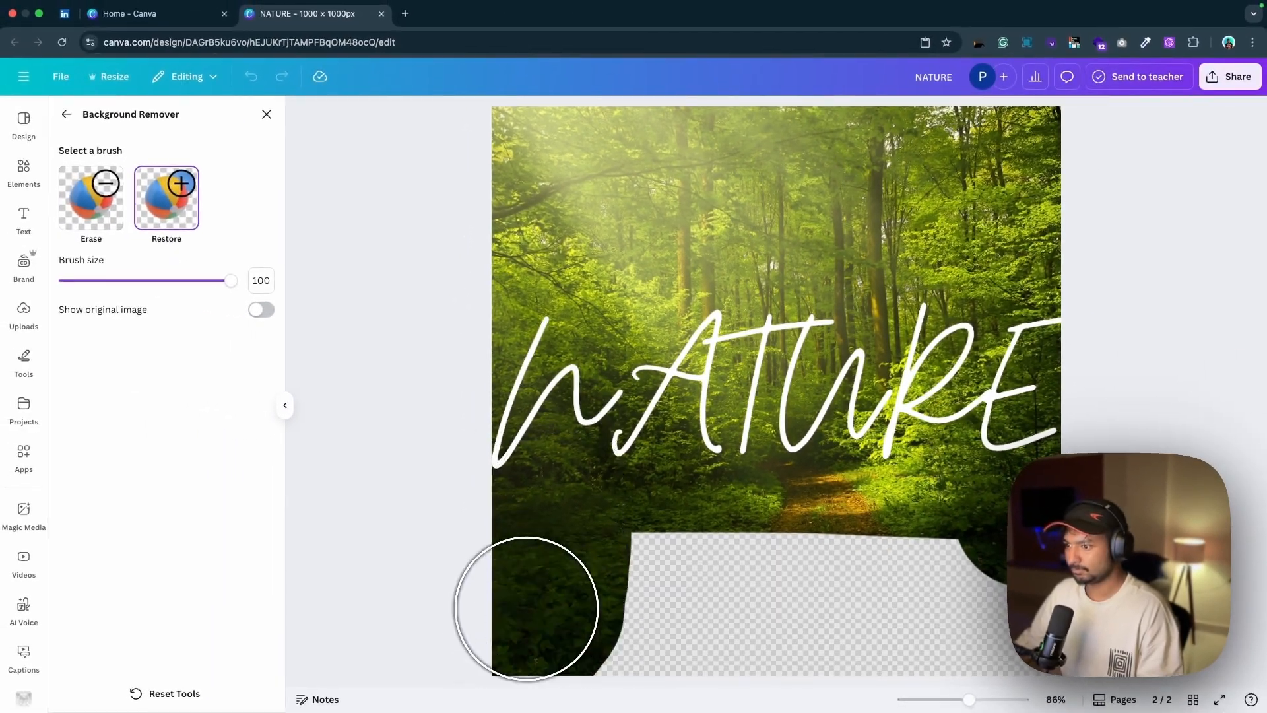
pyautogui.moveTo(526, 608); pyautogui.dragTo(892, 587)
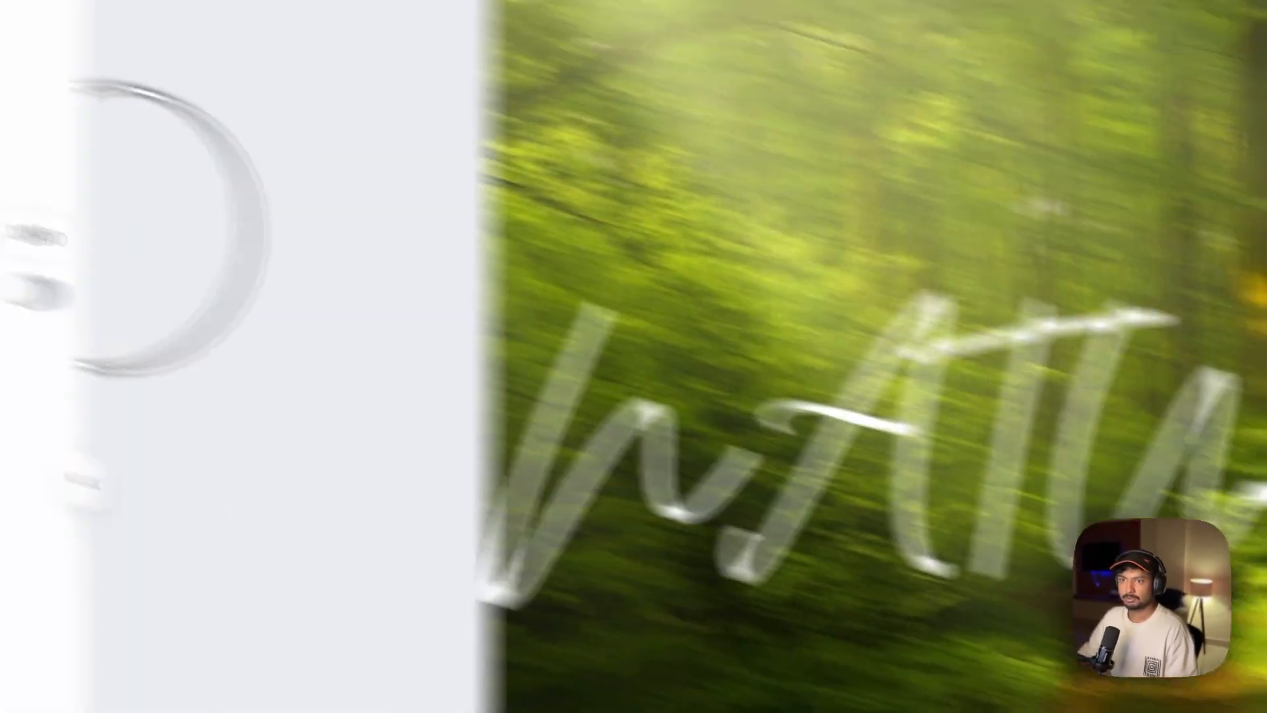
# Erase the forest directly beneath the strokes of the NATURE lettering on page 2 with the Erase brush at size 6
pyautogui.click(108, 205)
pyautogui.moveTo(456, 414); pyautogui.dragTo(160, 416)
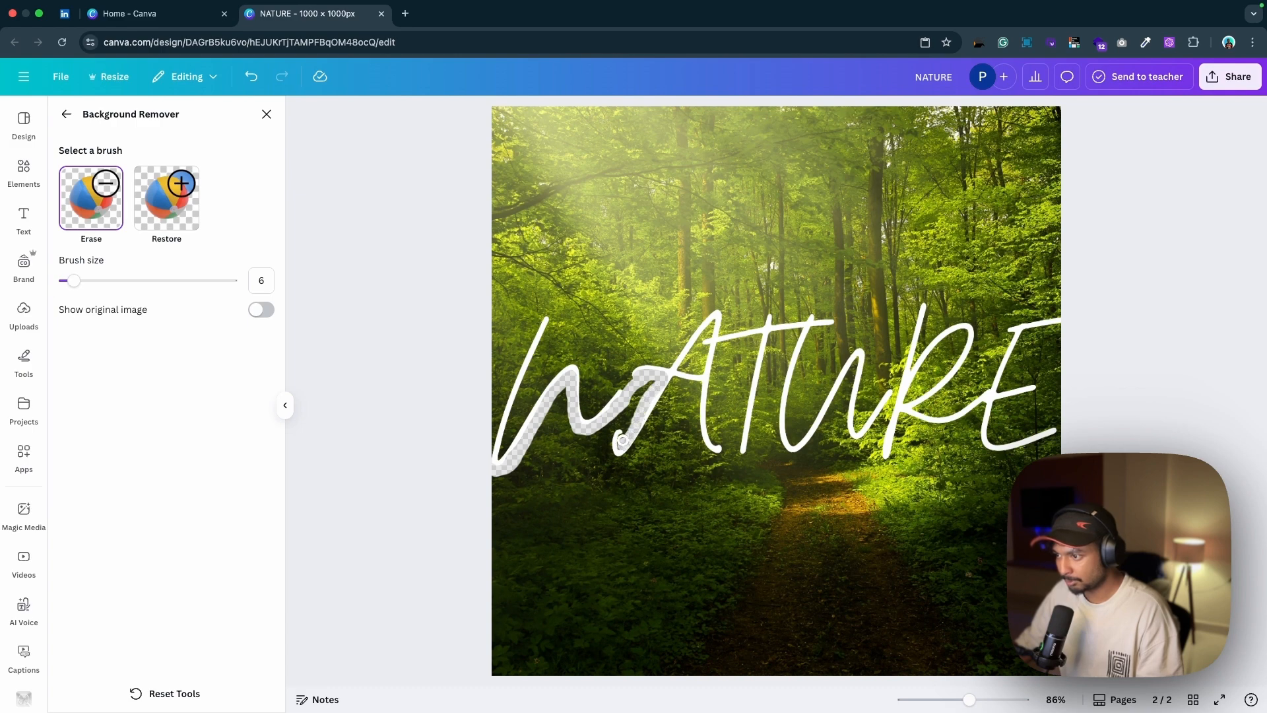
pyautogui.press('super+z')
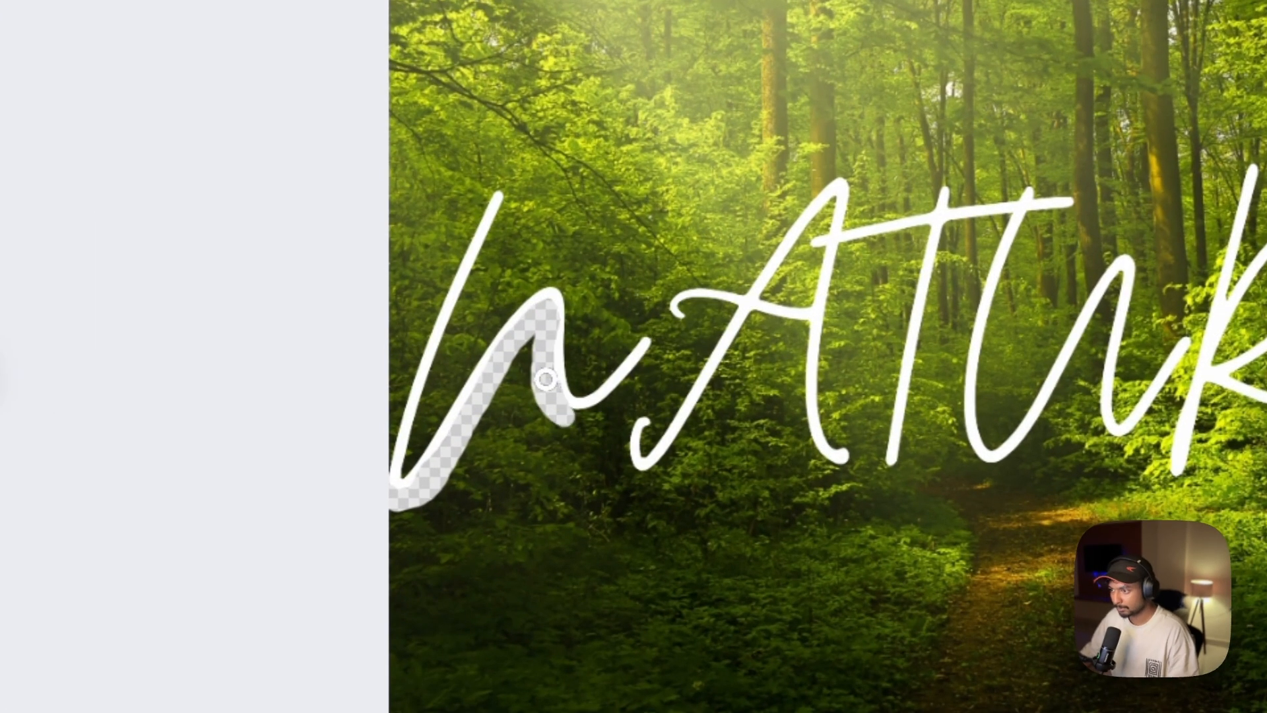
pyautogui.moveTo(545, 378); pyautogui.dragTo(793, 403)
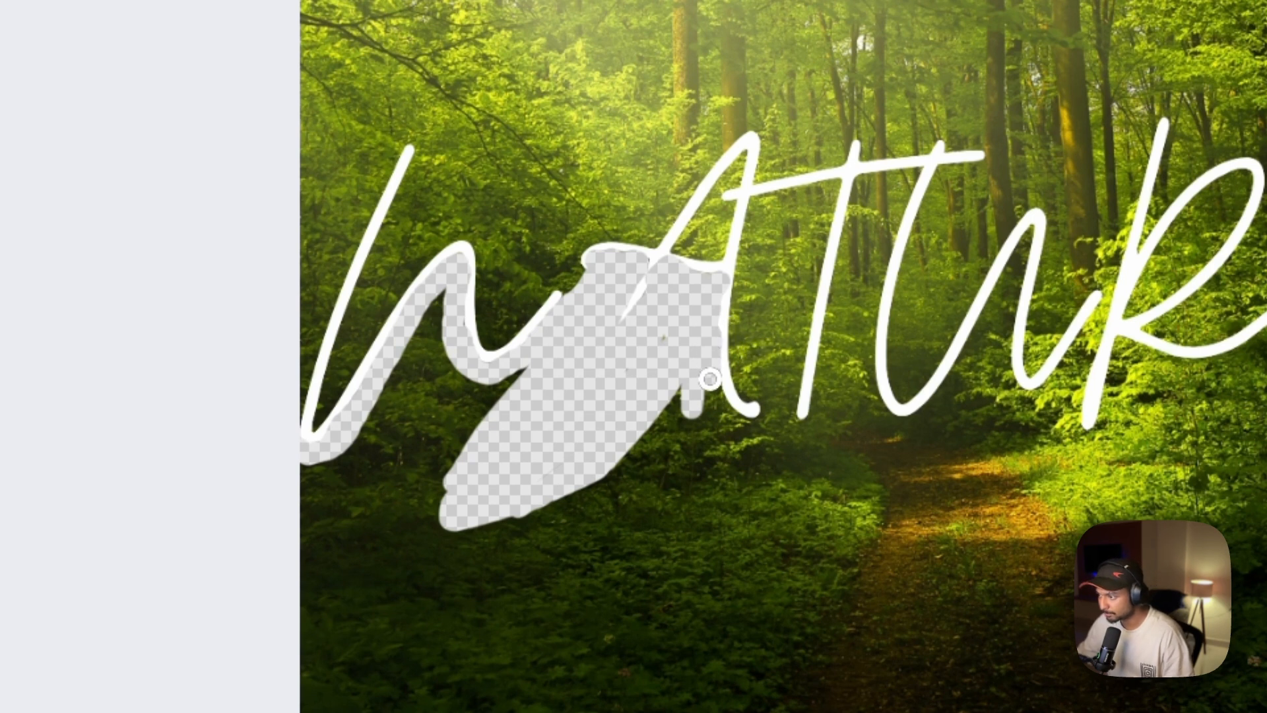
pyautogui.moveTo(792, 247); pyautogui.dragTo(822, 198)
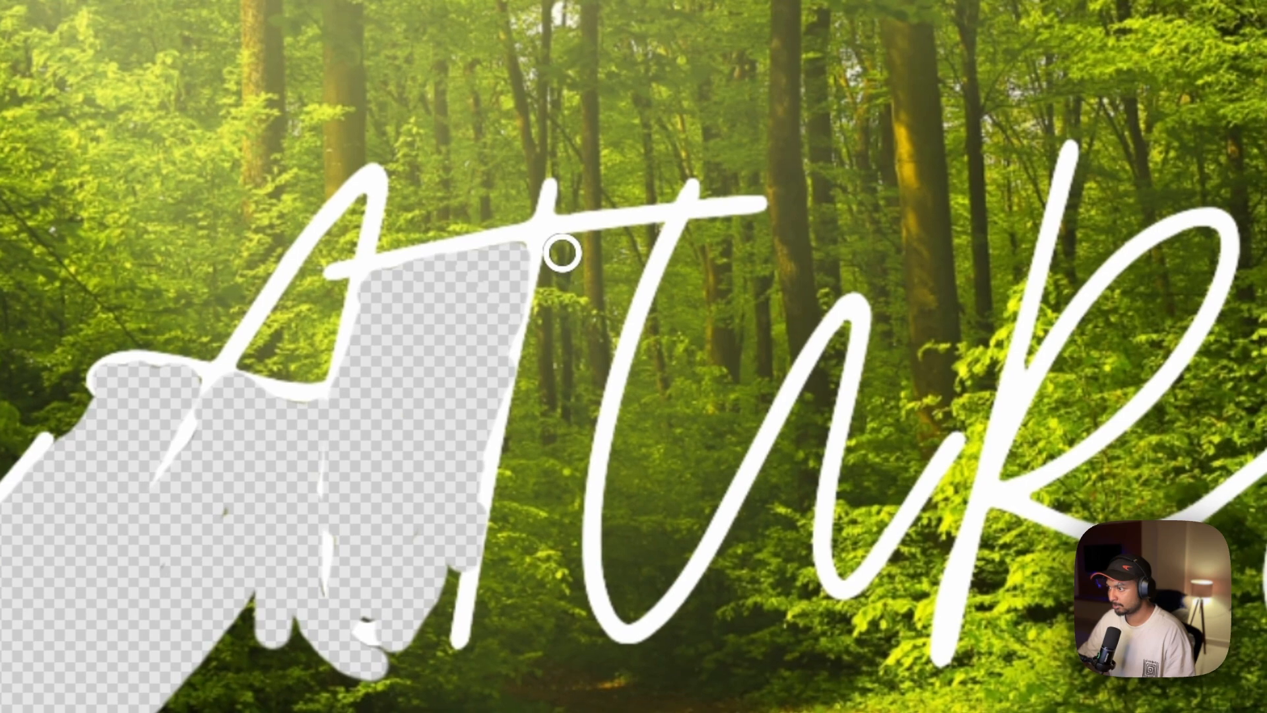
pyautogui.moveTo(850, 210); pyautogui.dragTo(783, 492)
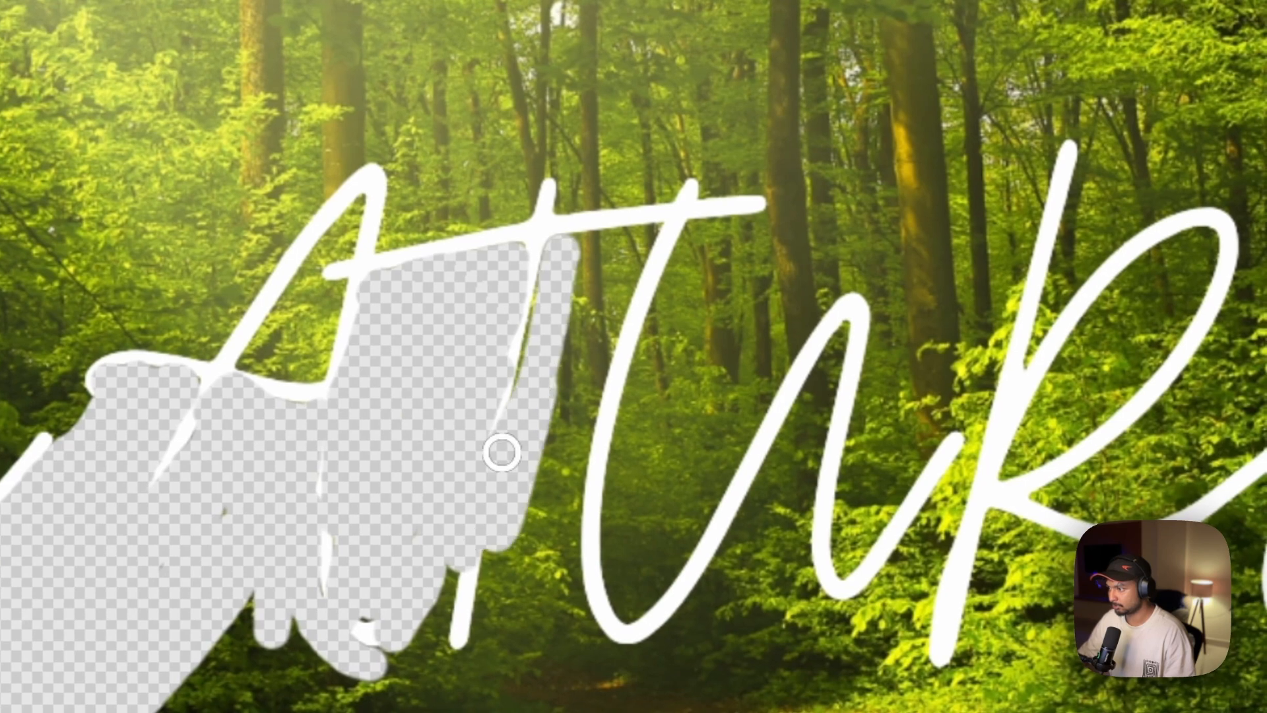
pyautogui.moveTo(560, 259)
pyautogui.mouseDown()
pyautogui.moveTo(596, 312)
pyautogui.moveTo(558, 477)
pyautogui.mouseUp()
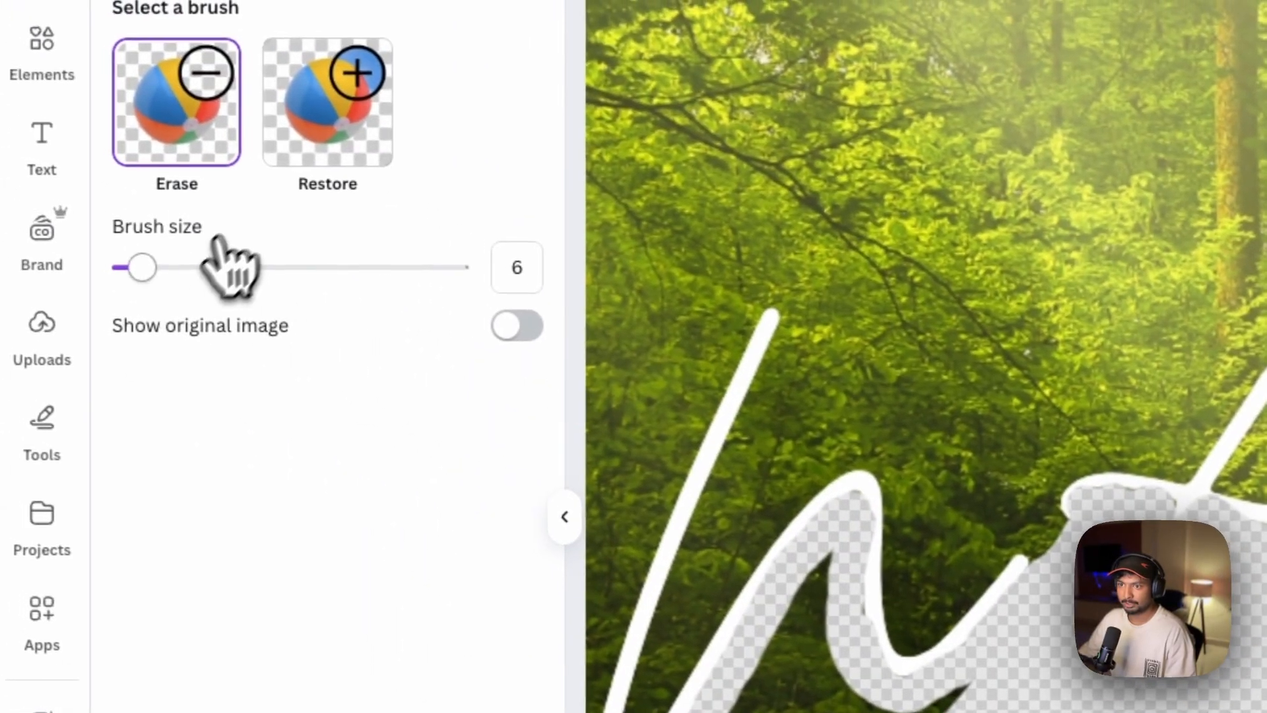
# Erase the rest of the forest below the lettering on page 2 with larger Erase brushes, finishing at size 44
pyautogui.moveTo(143, 267); pyautogui.dragTo(297, 268)
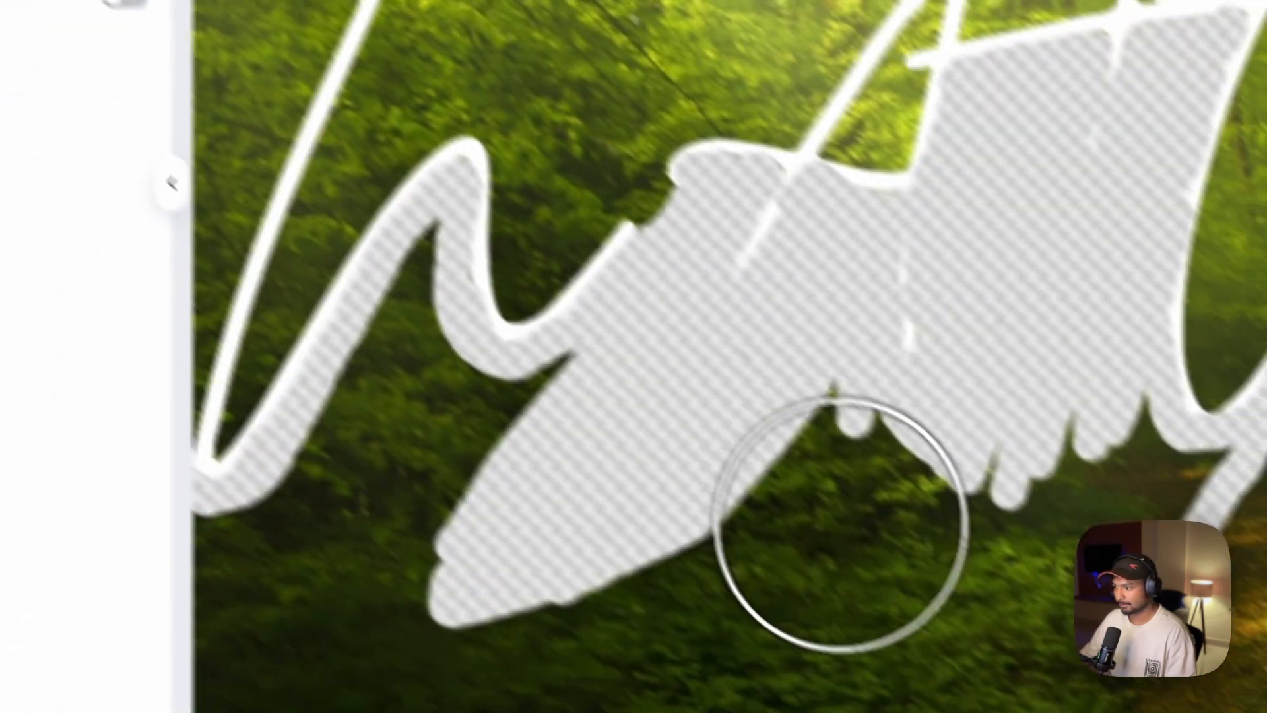
pyautogui.moveTo(746, 497)
pyautogui.mouseDown()
pyautogui.moveTo(1092, 512)
pyautogui.moveTo(898, 489)
pyautogui.moveTo(937, 425)
pyautogui.moveTo(1060, 467)
pyautogui.mouseUp()
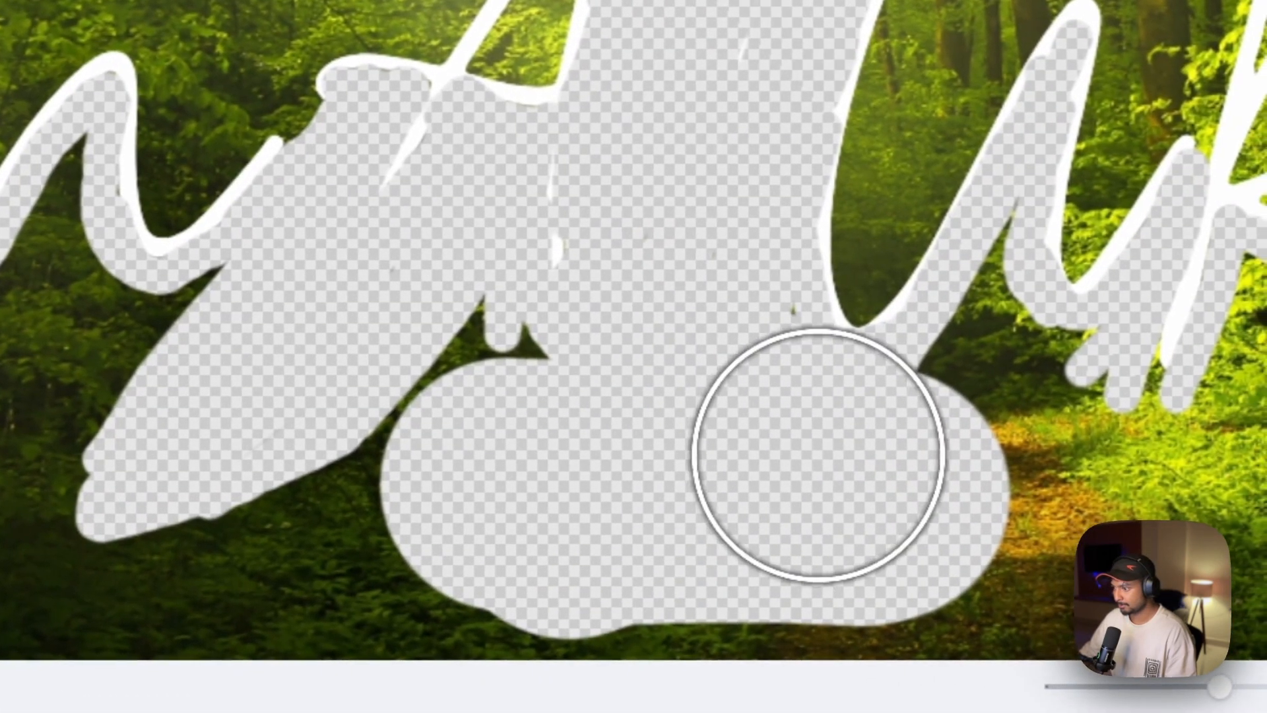
pyautogui.moveTo(440, 460)
pyautogui.mouseDown()
pyautogui.moveTo(261, 505)
pyautogui.moveTo(200, 368)
pyautogui.moveTo(88, 379)
pyautogui.moveTo(0, 499)
pyautogui.mouseUp()
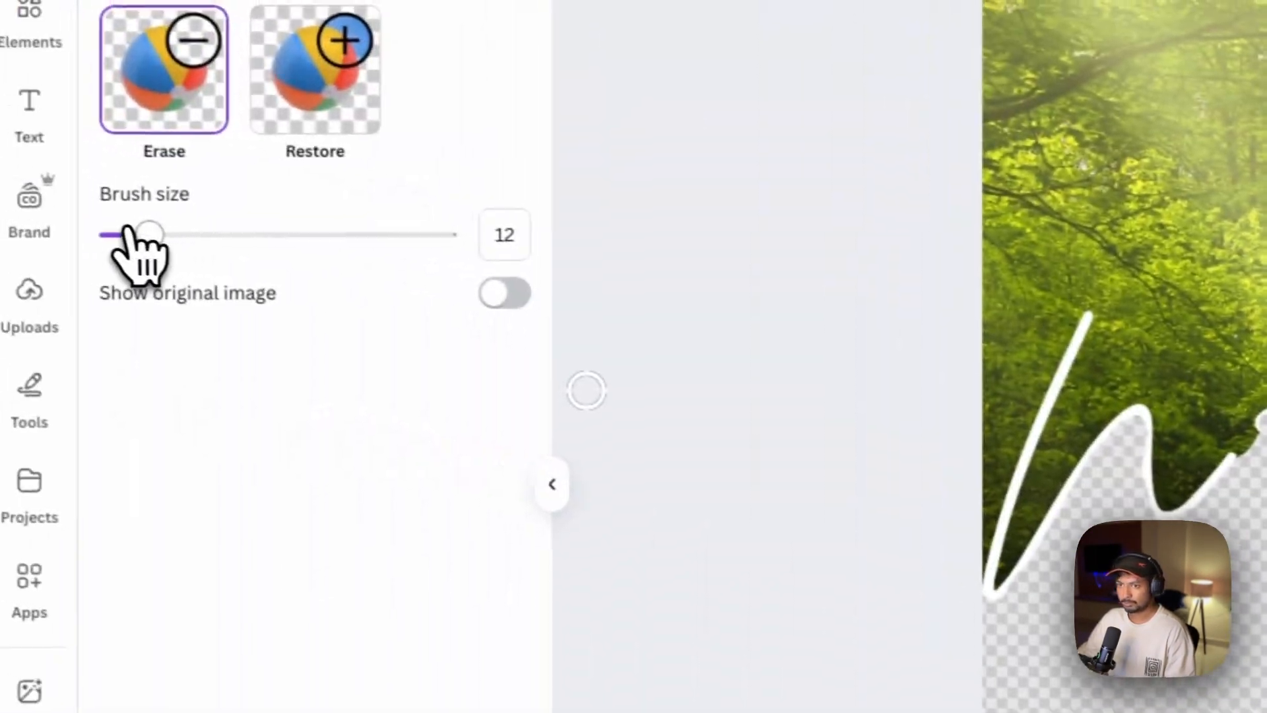
pyautogui.moveTo(144, 235); pyautogui.dragTo(274, 237)
pyautogui.moveTo(961, 520); pyautogui.dragTo(886, 503)
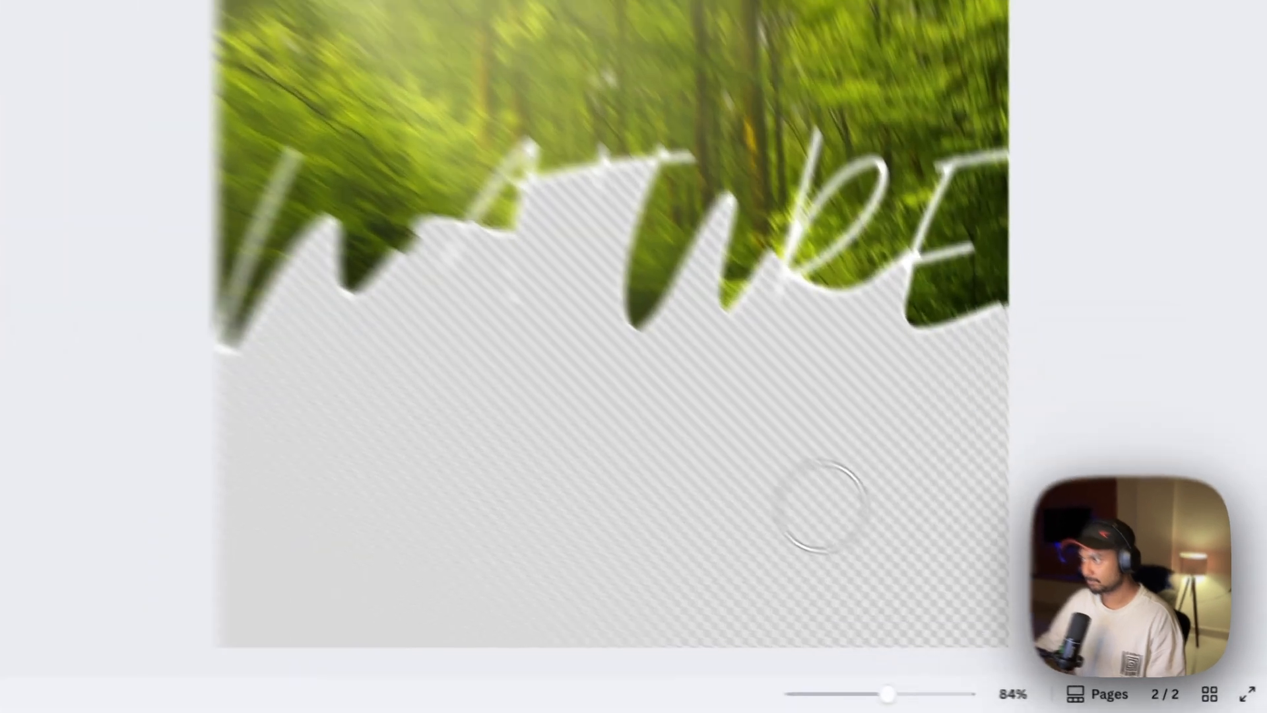
pyautogui.scroll(-3, 870, 539)
pyautogui.scroll(-1, 583, 367)
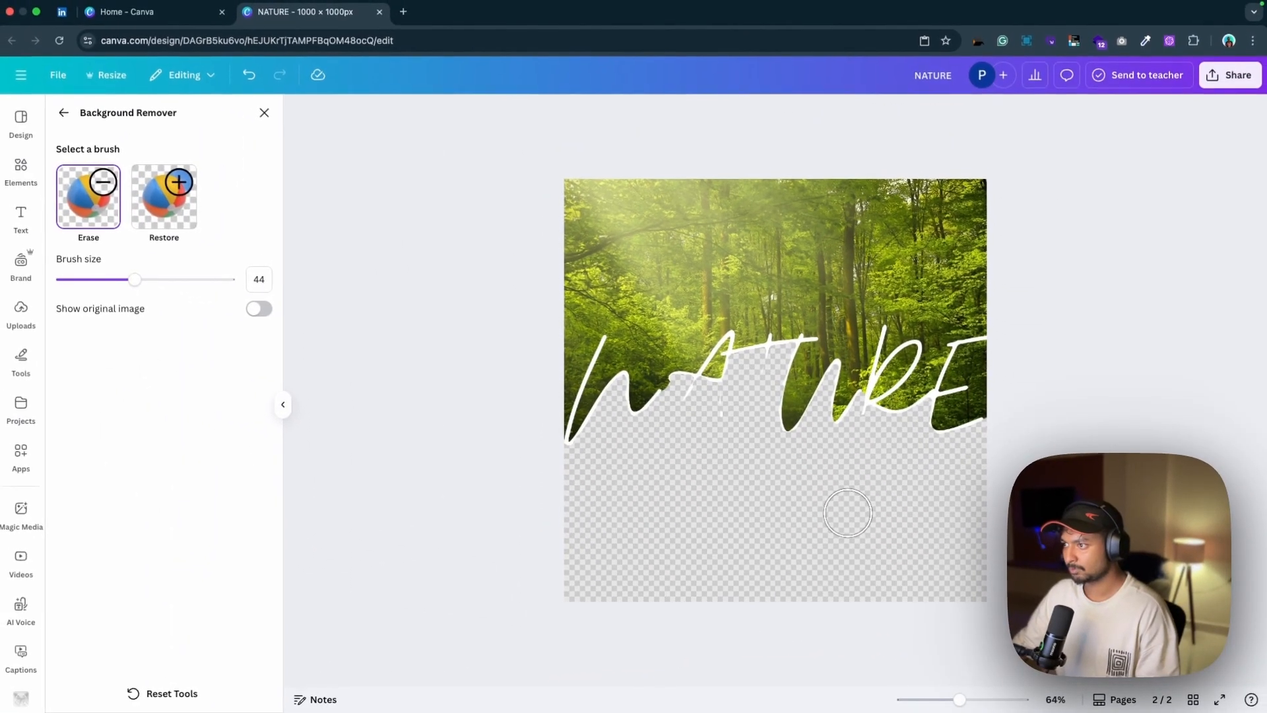
# Copy the NATURE text from page 1 and paste it over the erased image on page 2
pyautogui.scroll(-2, 848, 516)
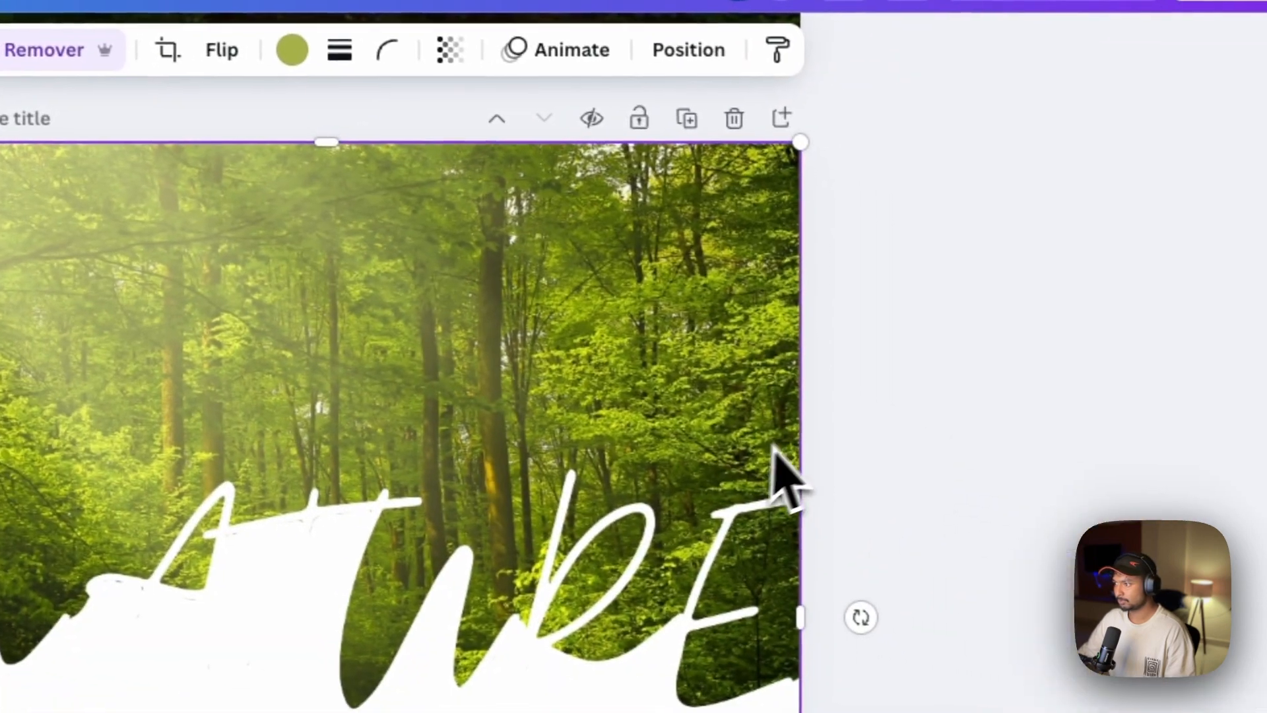
pyautogui.scroll(5, 762, 432)
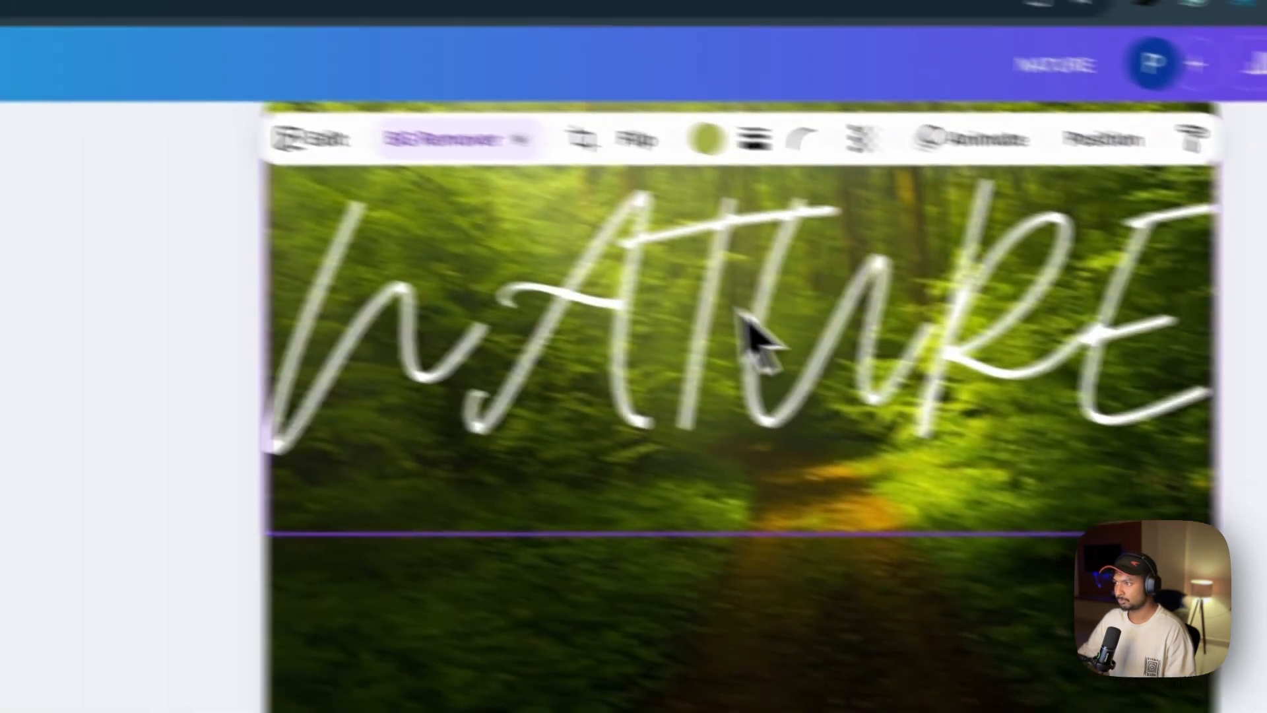
pyautogui.click(914, 342)
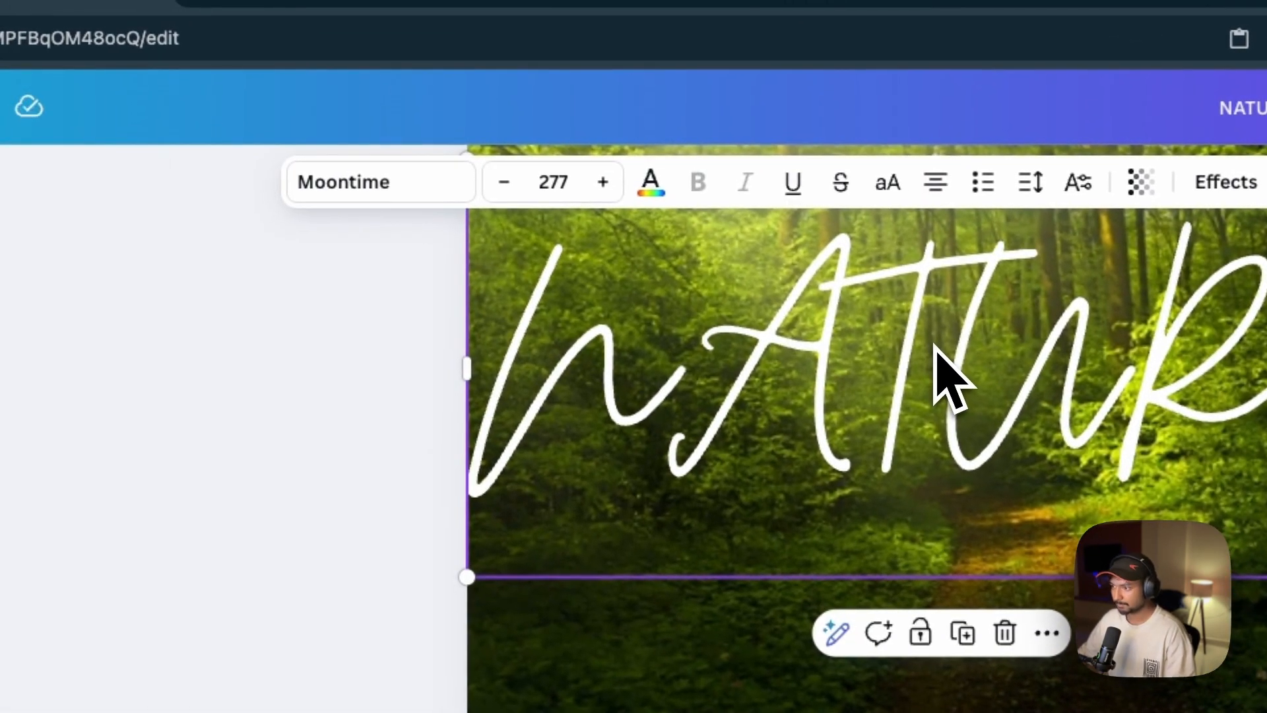
pyautogui.scroll(4, 947, 377)
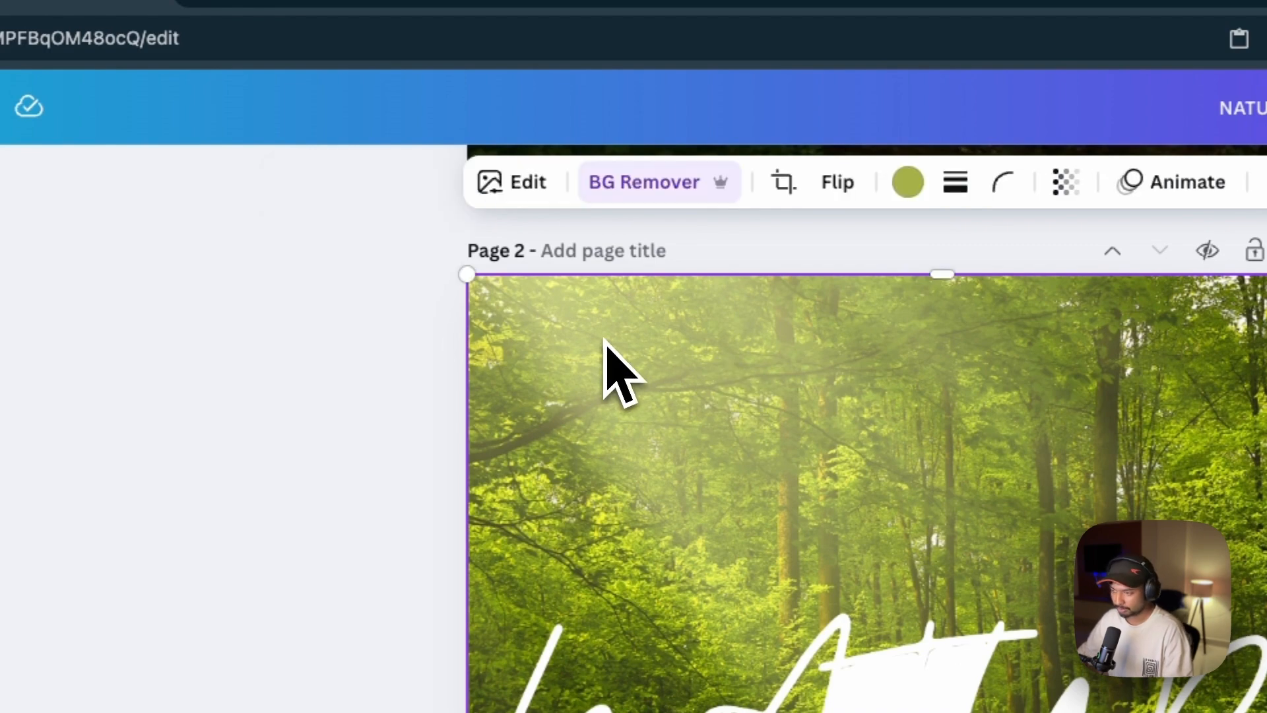
pyautogui.press('Tab')
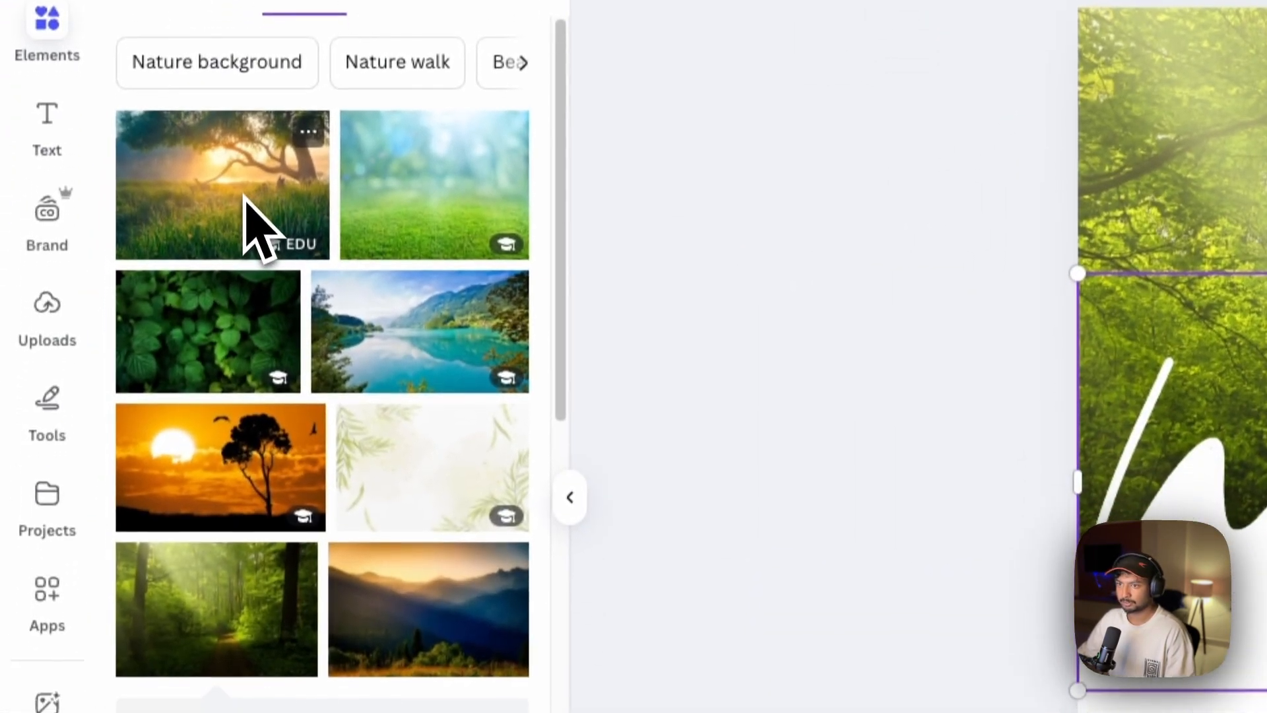
# Fill page 2 with the photo of the sunlit tree in a meadow and move its layer beneath the cut-out forest image
pyautogui.moveTo(245, 196); pyautogui.dragTo(1222, 692)
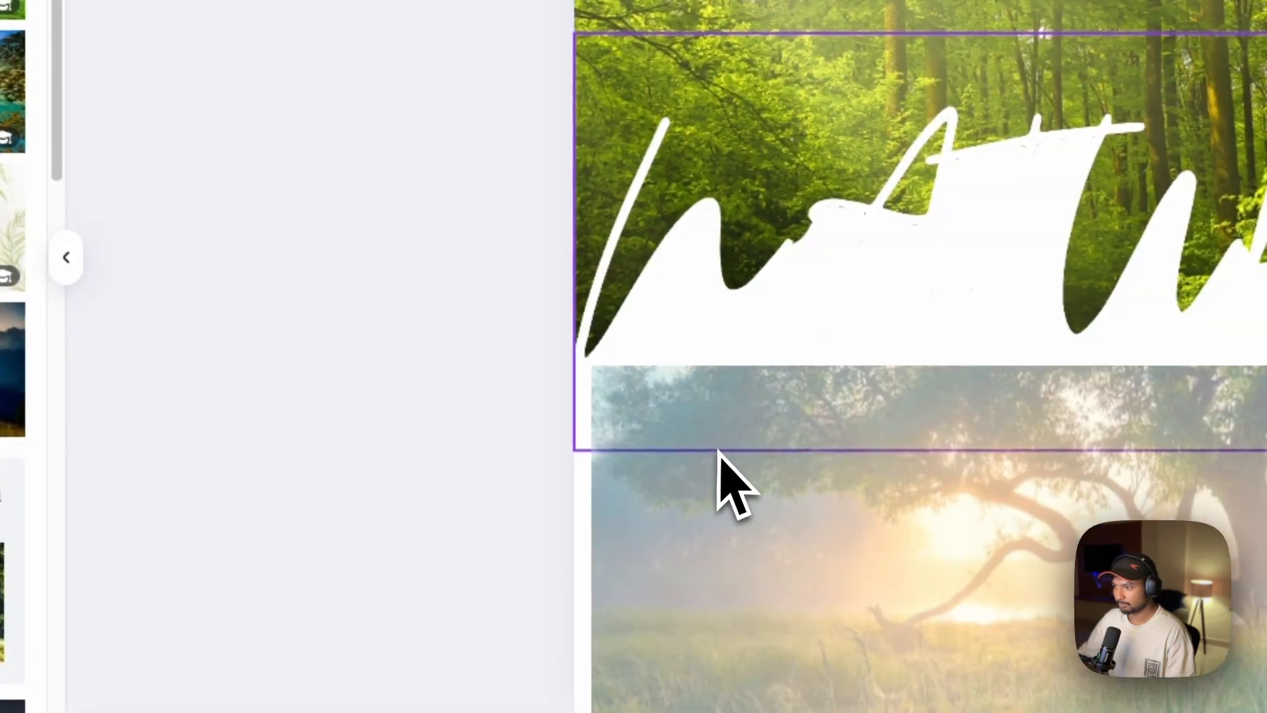
pyautogui.moveTo(717, 451); pyautogui.dragTo(665, 404)
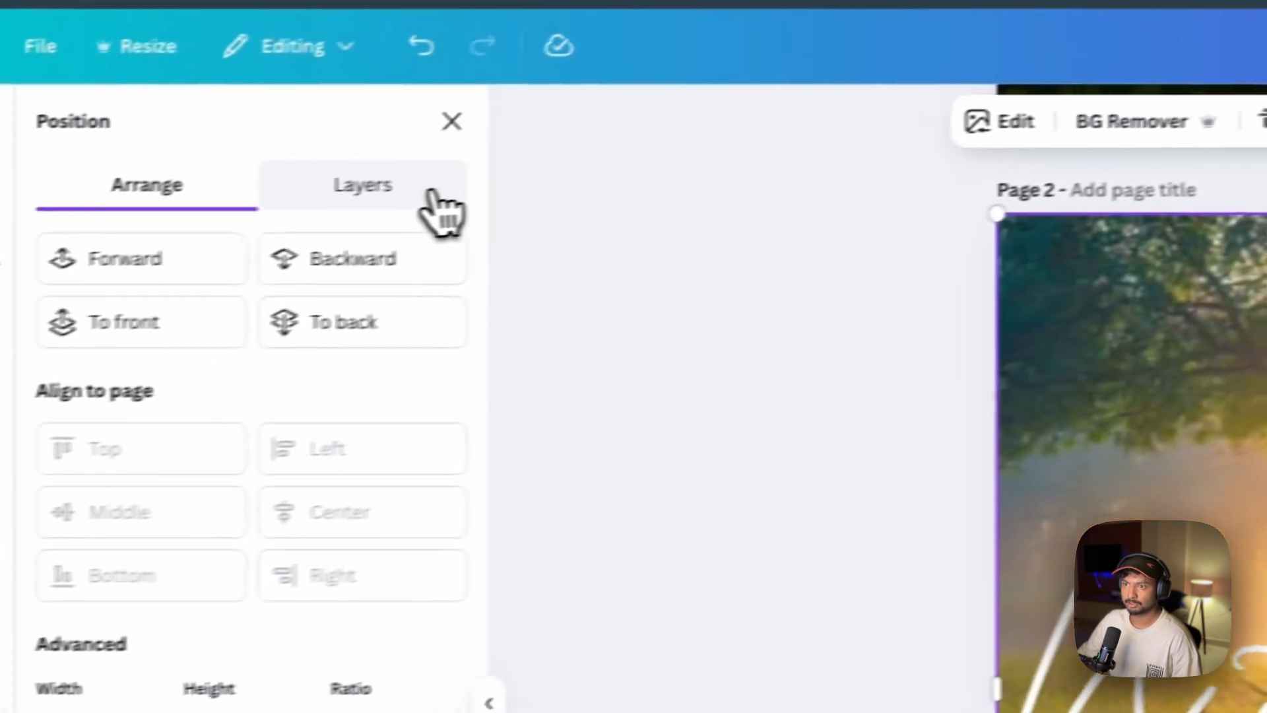
pyautogui.click(432, 198)
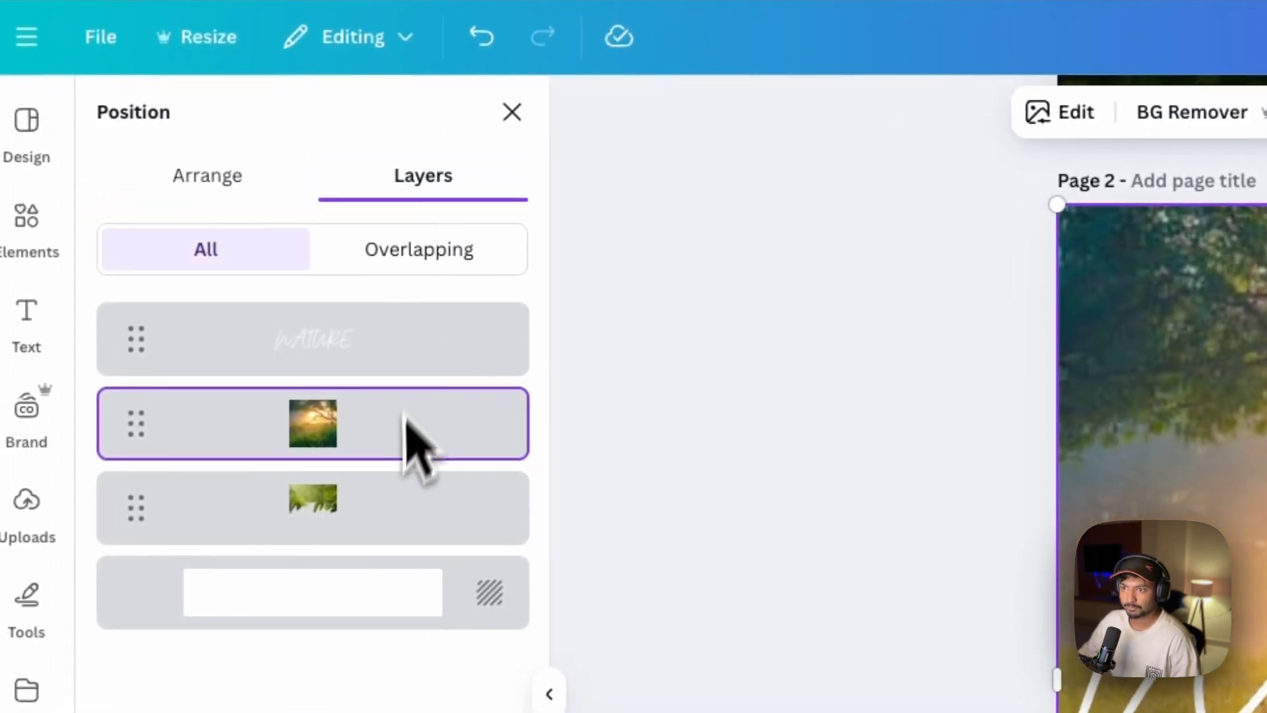
pyautogui.moveTo(399, 452); pyautogui.dragTo(377, 531)
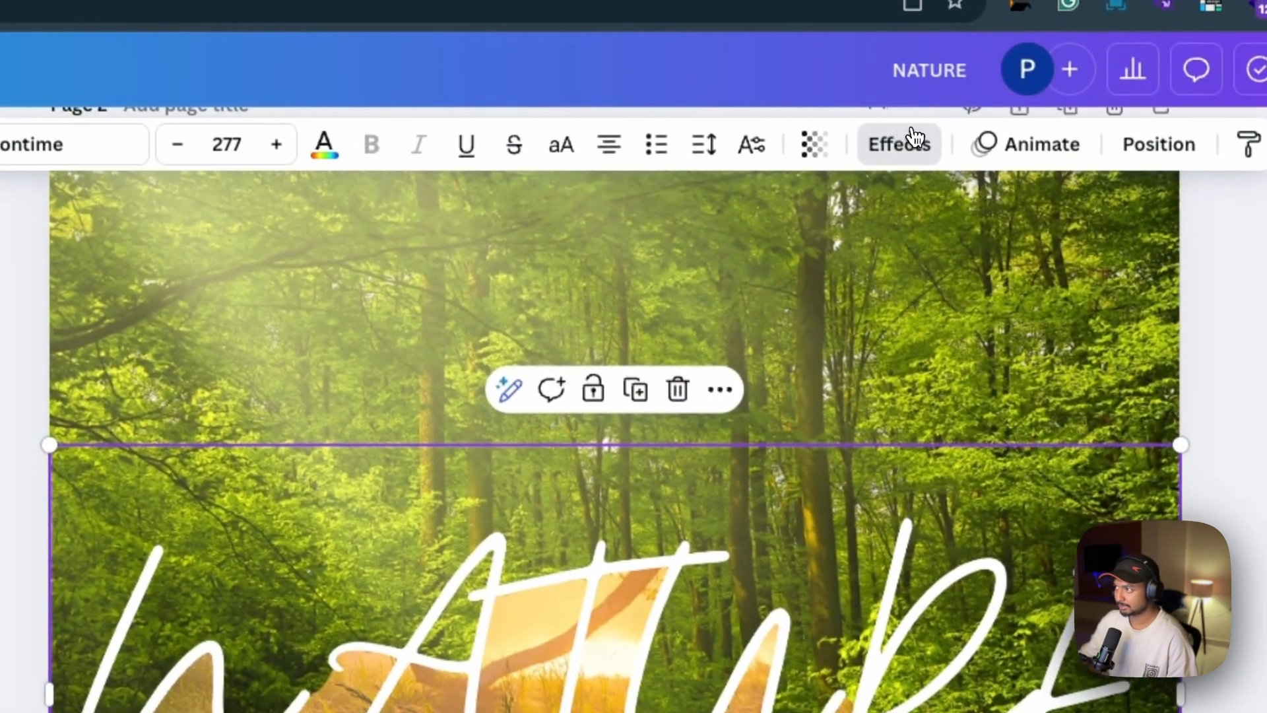
# Apply a black Shadow effect to the NATURE text on page 2 with offset 20, direction -45, blur 46 and transparency 82
pyautogui.click(914, 140)
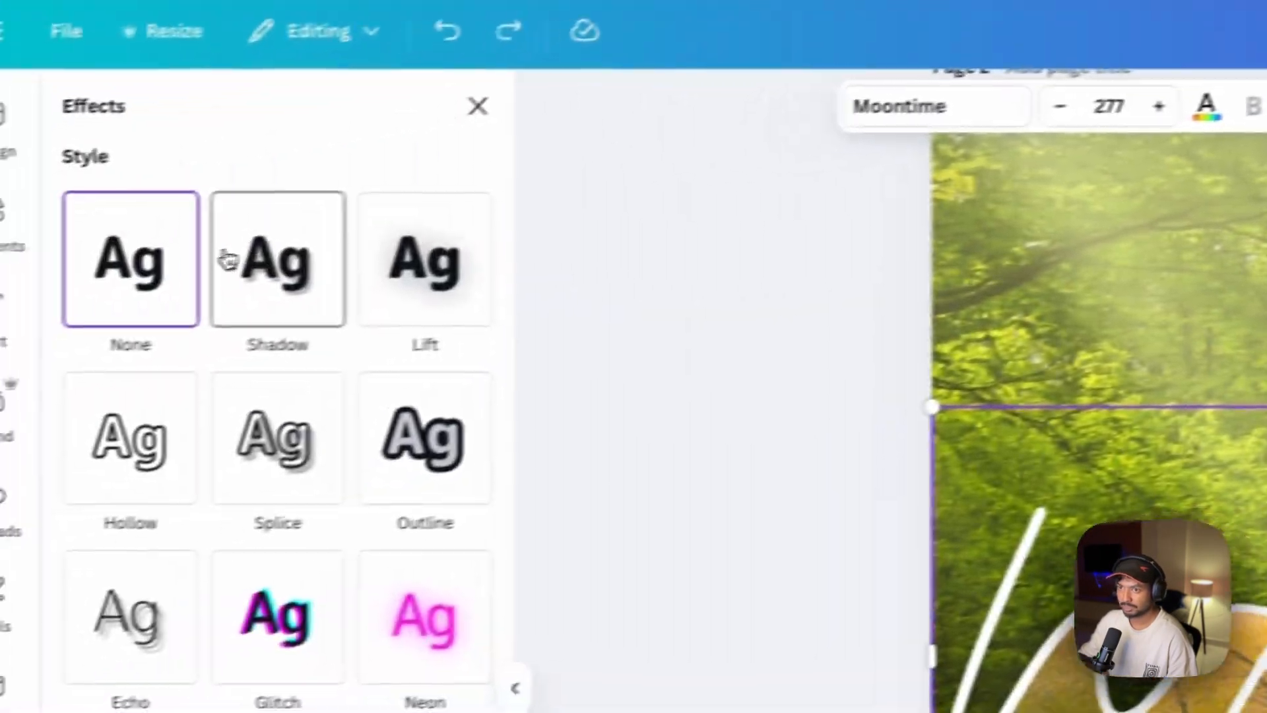
pyautogui.click(224, 260)
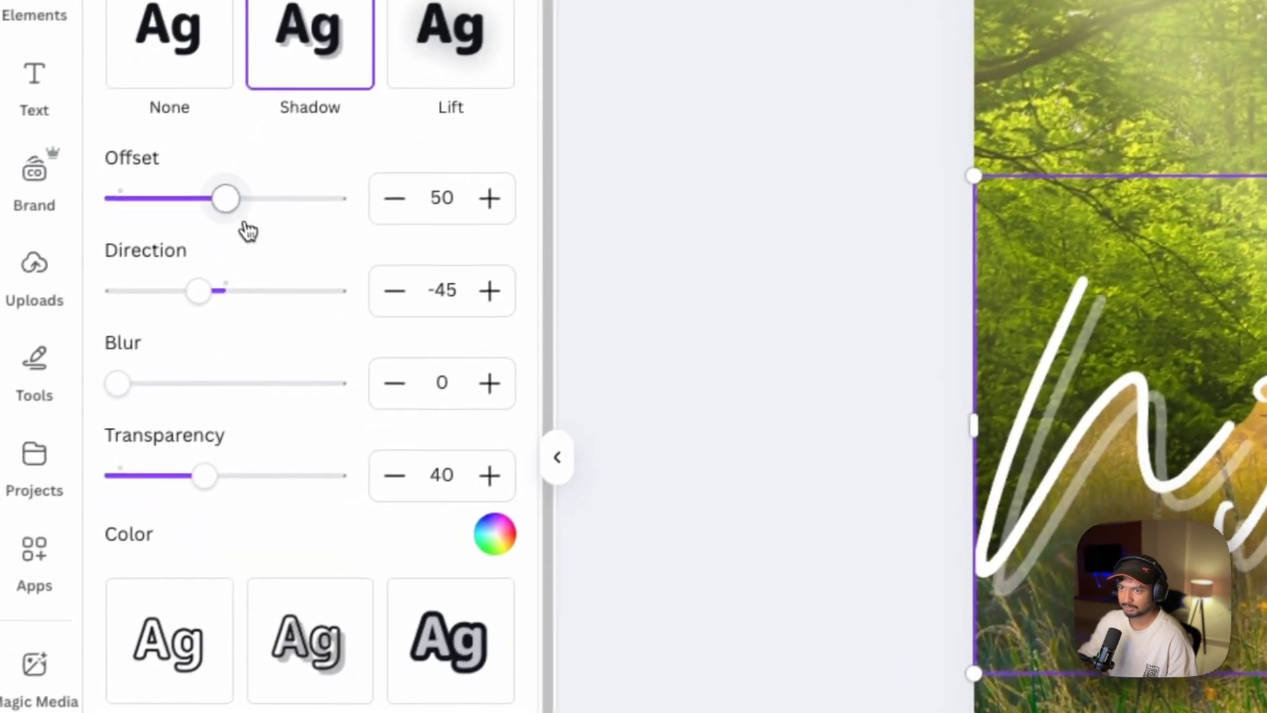
pyautogui.moveTo(225, 198); pyautogui.dragTo(175, 199)
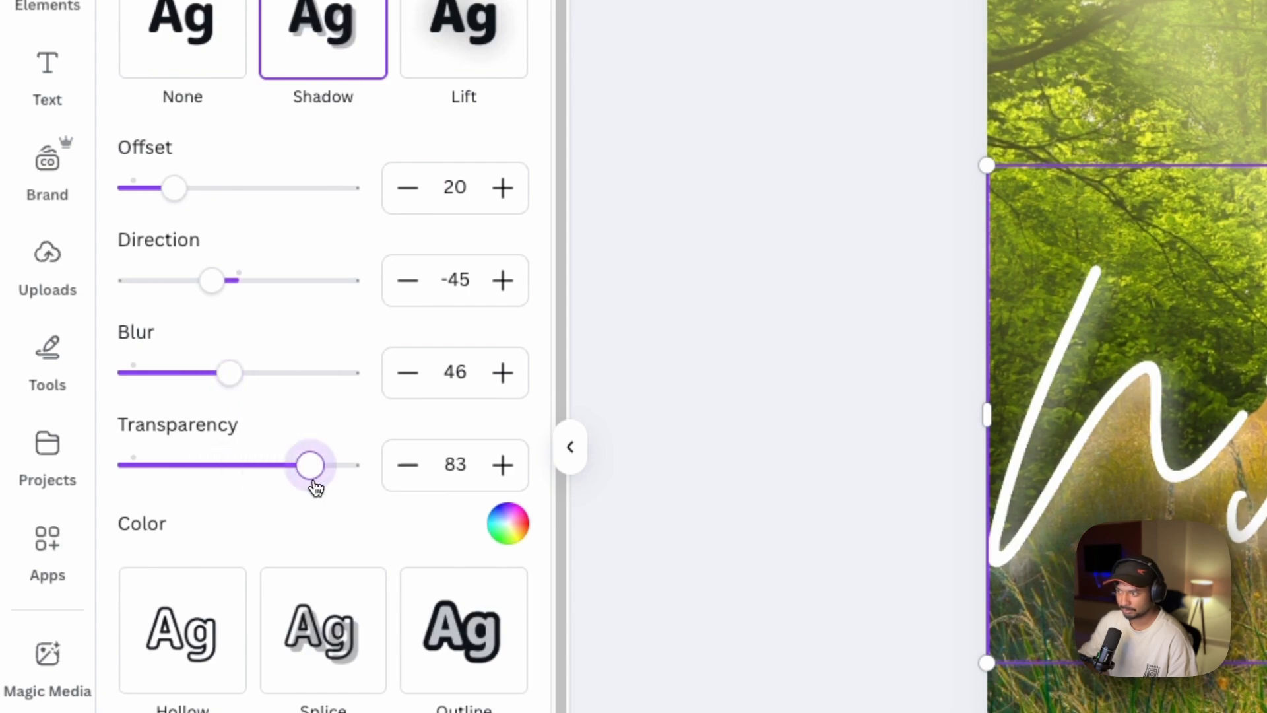
pyautogui.click(508, 524)
pyautogui.click(152, 313)
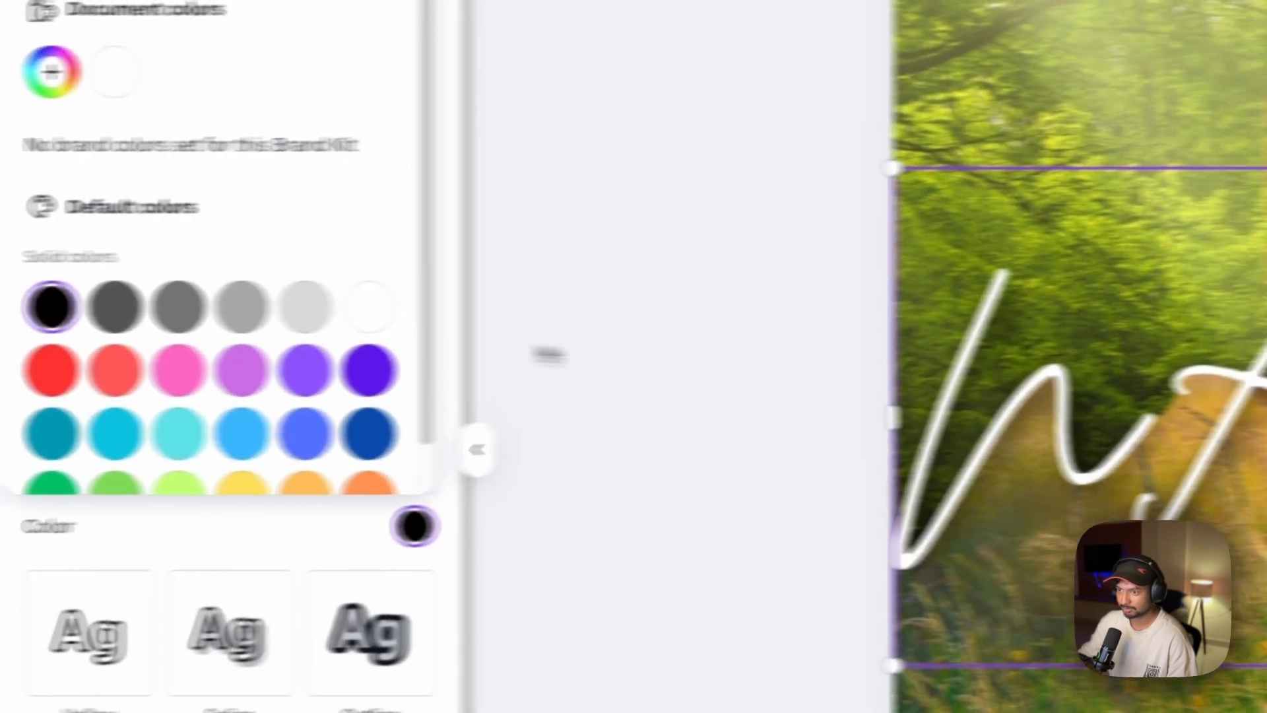